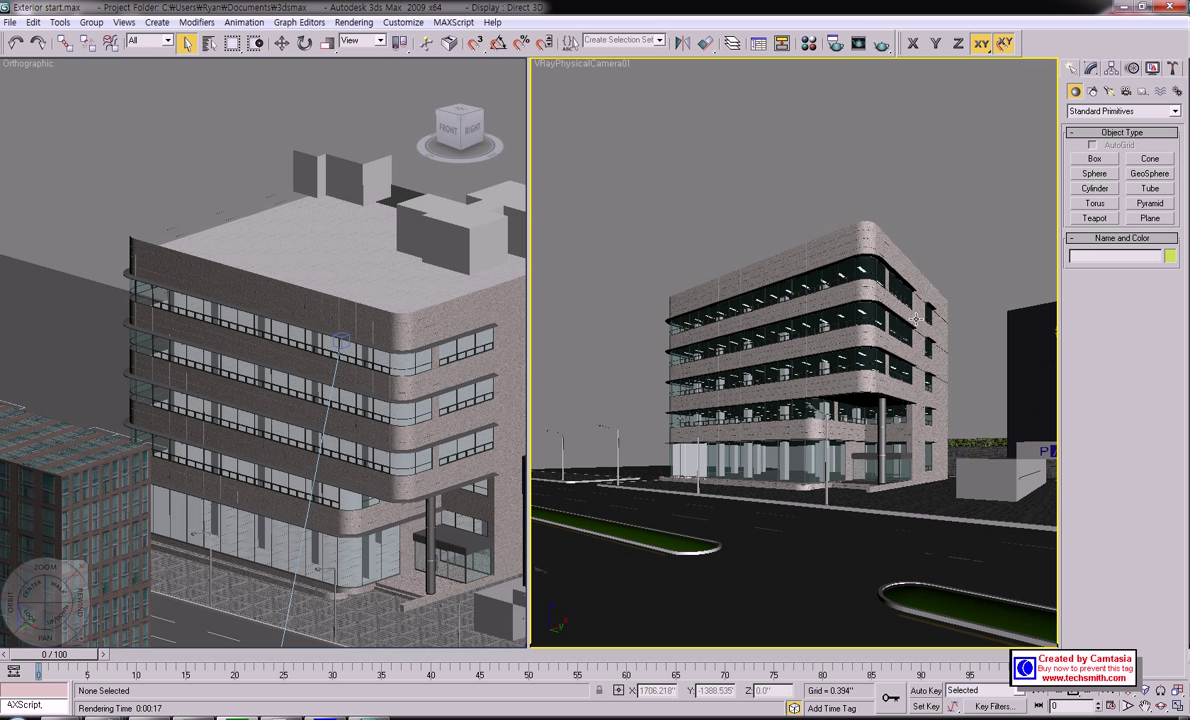
- Open the render setup and examine the common output parameters and the V-Ray frame buffer settings
left_click(838, 46)
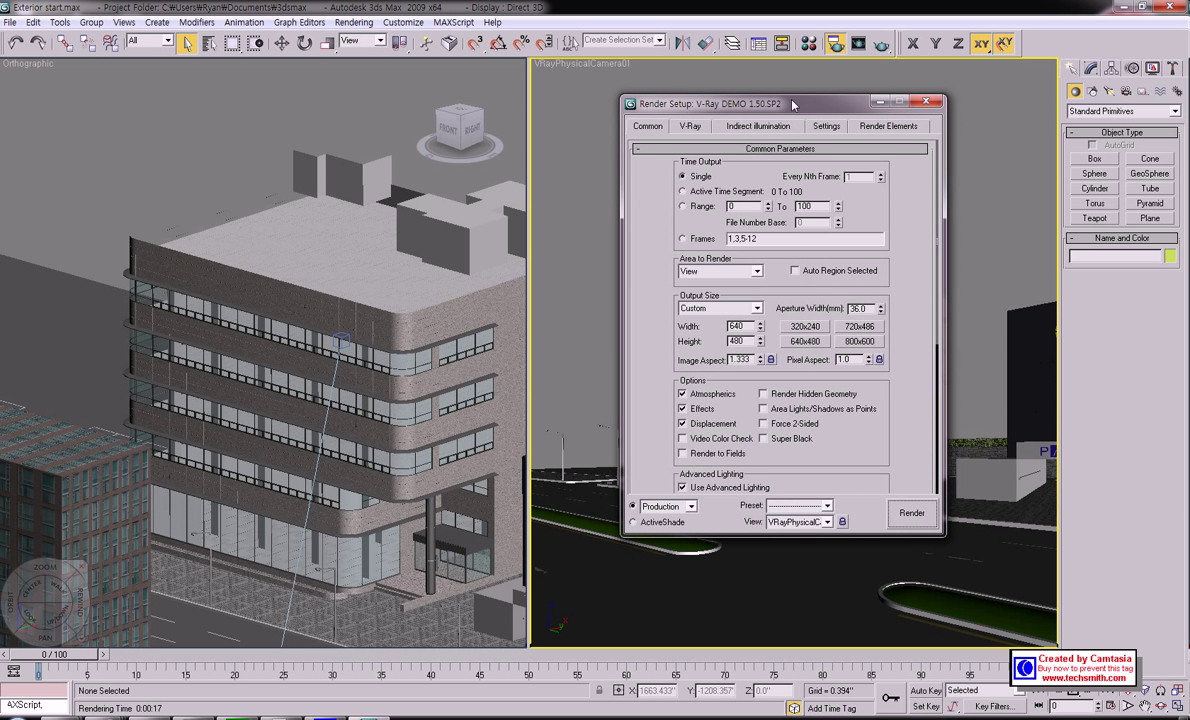
left_click_drag(793, 104, 837, 98)
left_click(733, 120)
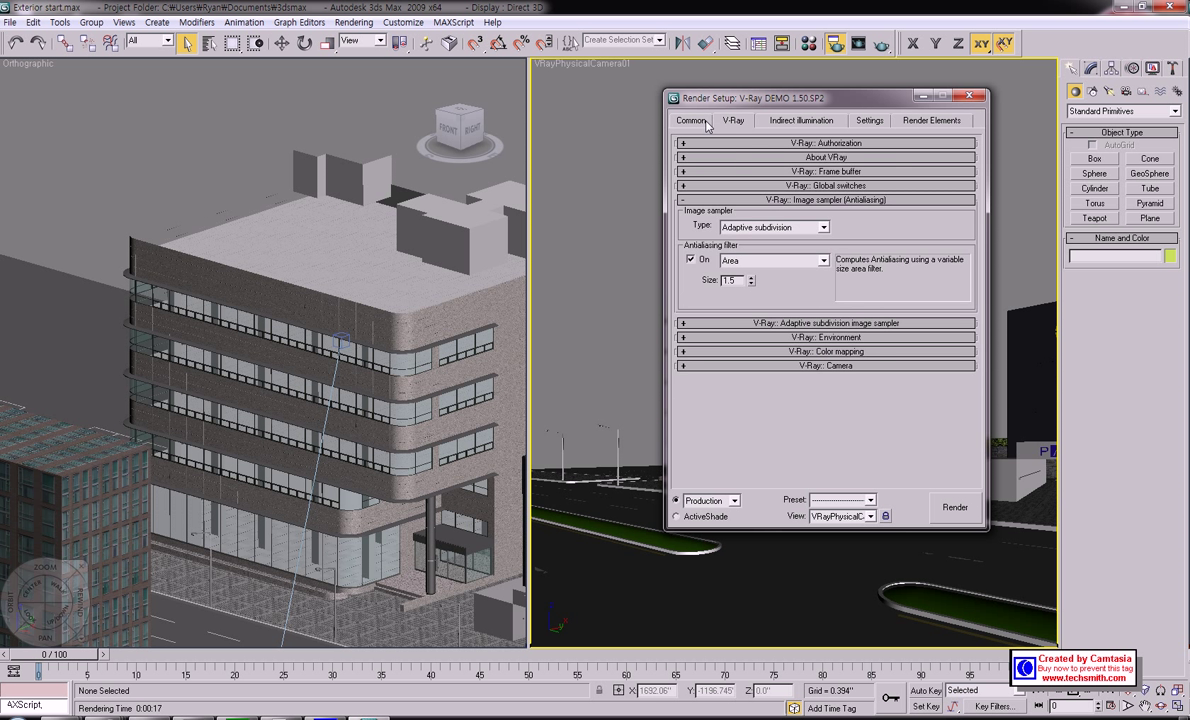
left_click(703, 121)
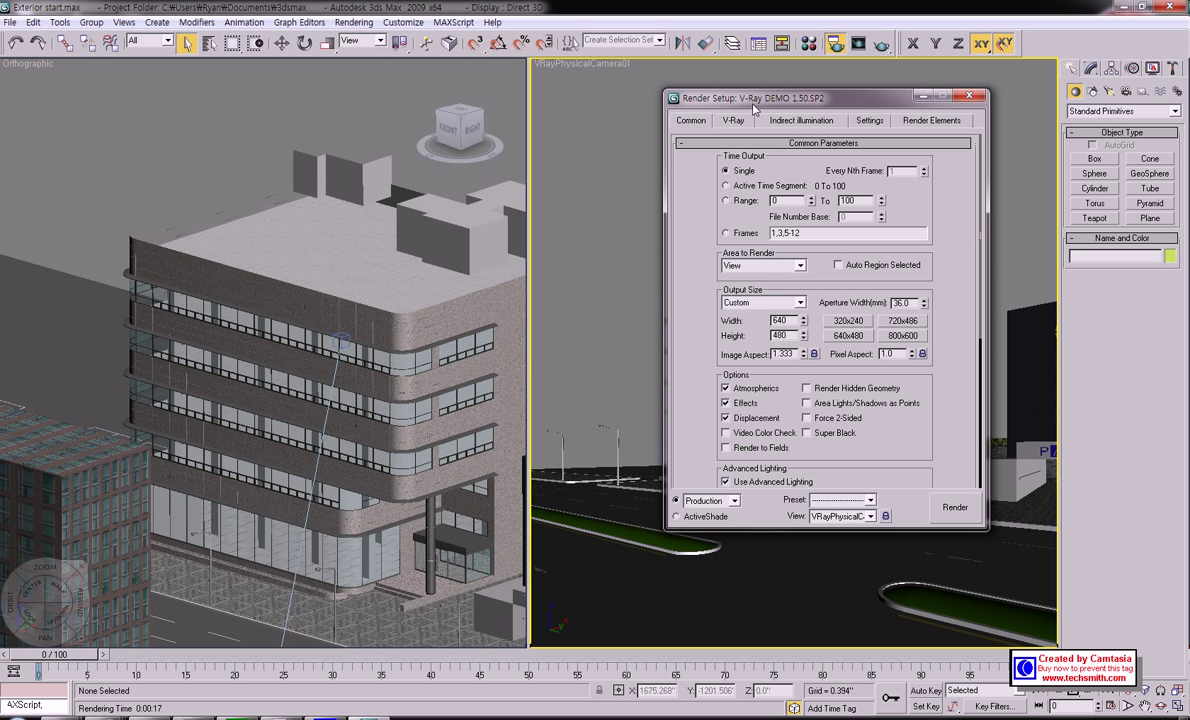
left_click(733, 120)
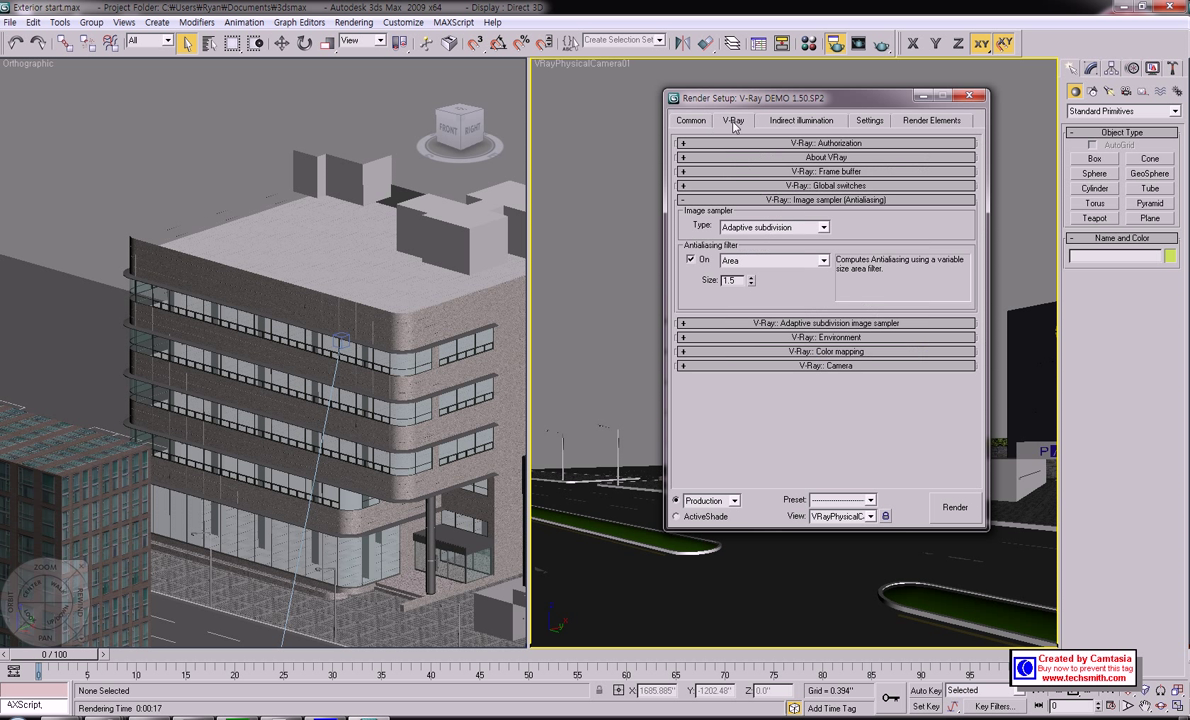
left_click(752, 171)
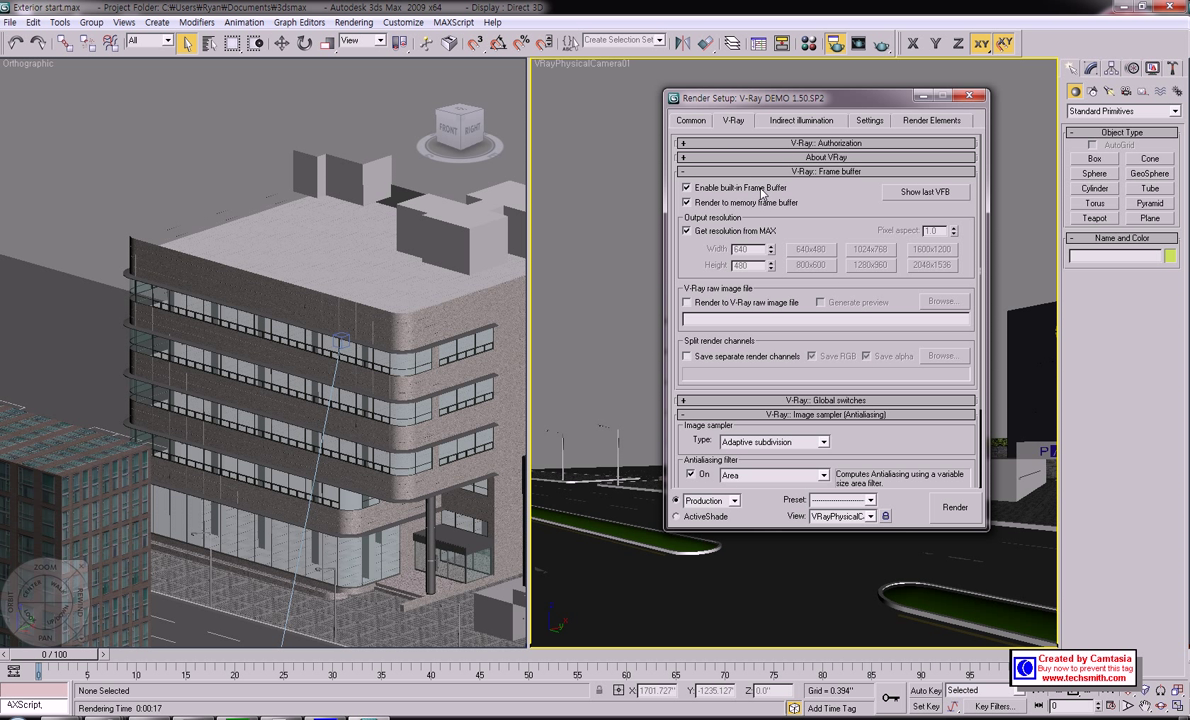
left_click(735, 170)
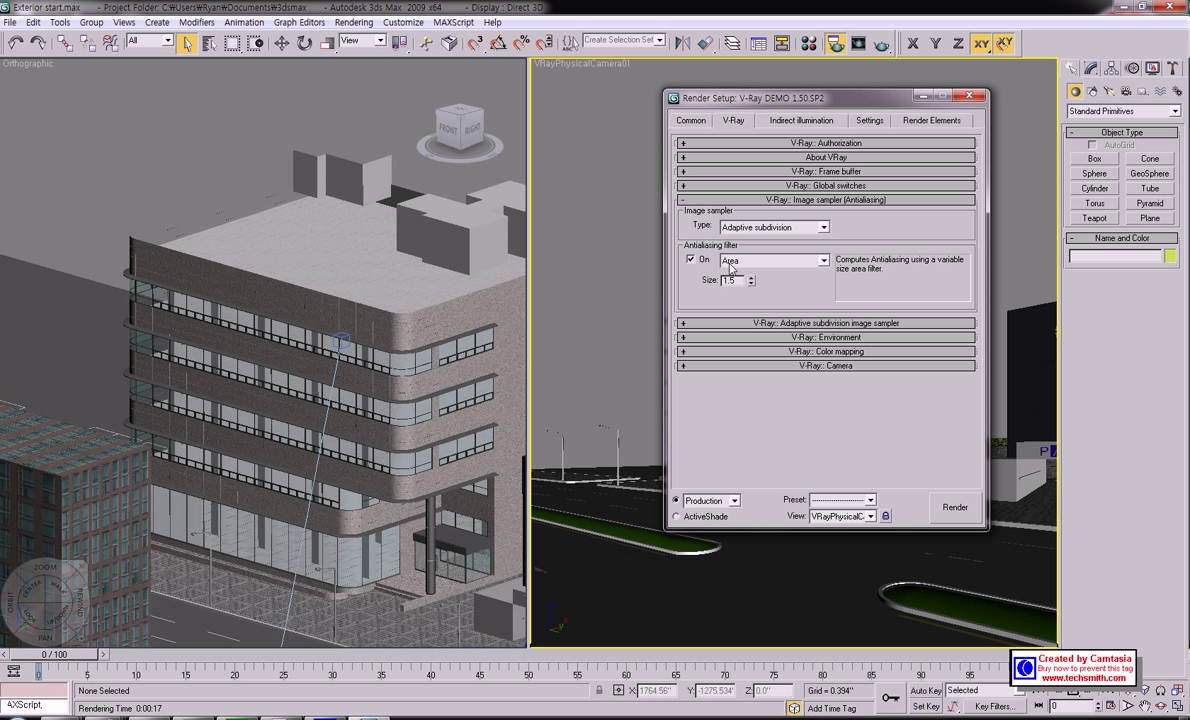
- Examine the V-Ray adaptive subdivision sampler, environment, color mapping and camera render settings
left_click(830, 323)
left_click(830, 323)
left_click(830, 337)
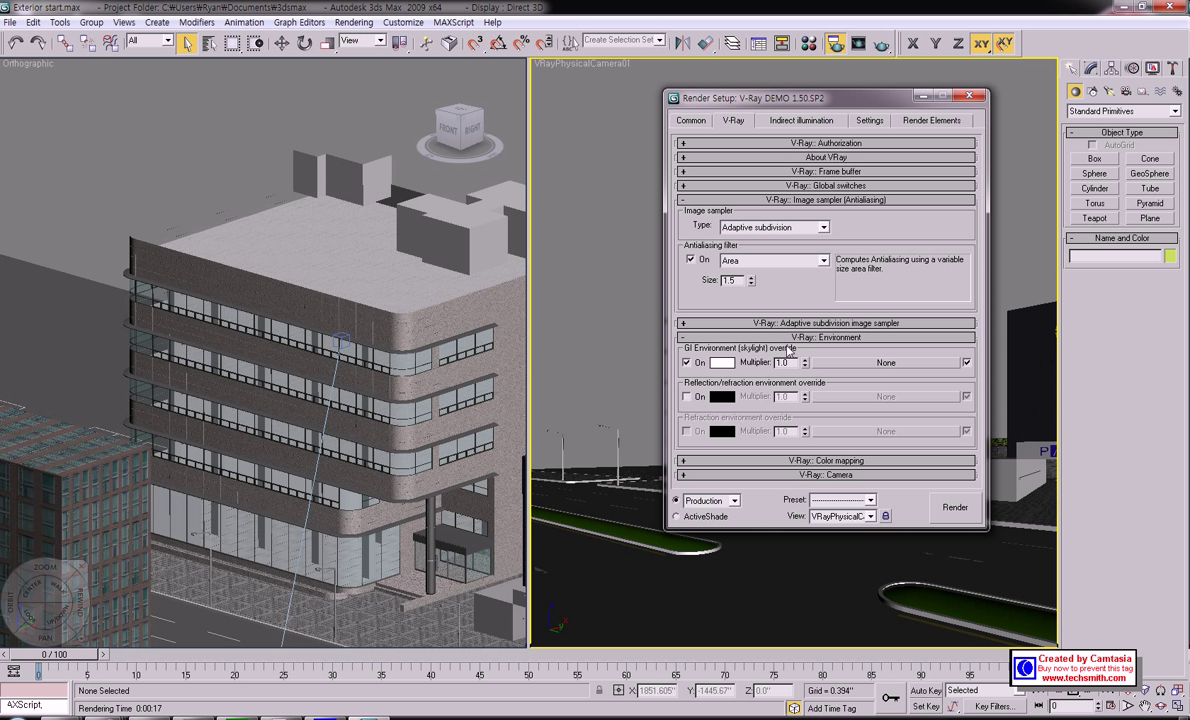
left_click(825, 338)
left_click(822, 352)
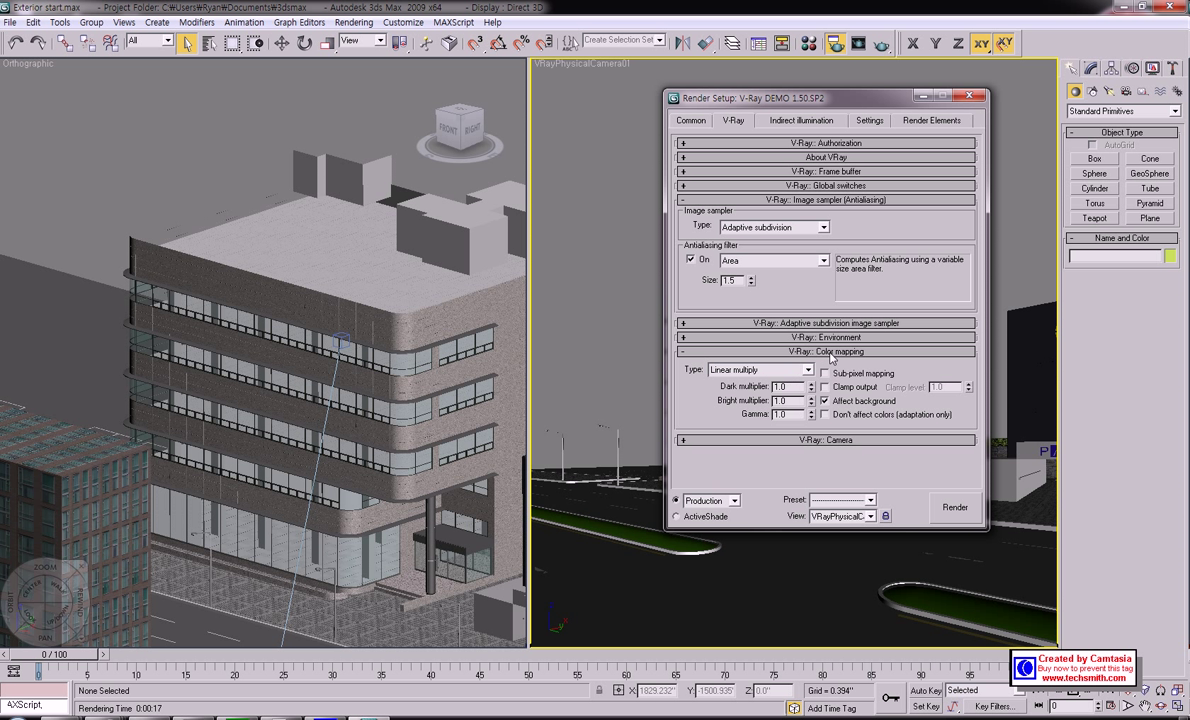
left_click(826, 352)
left_click(826, 365)
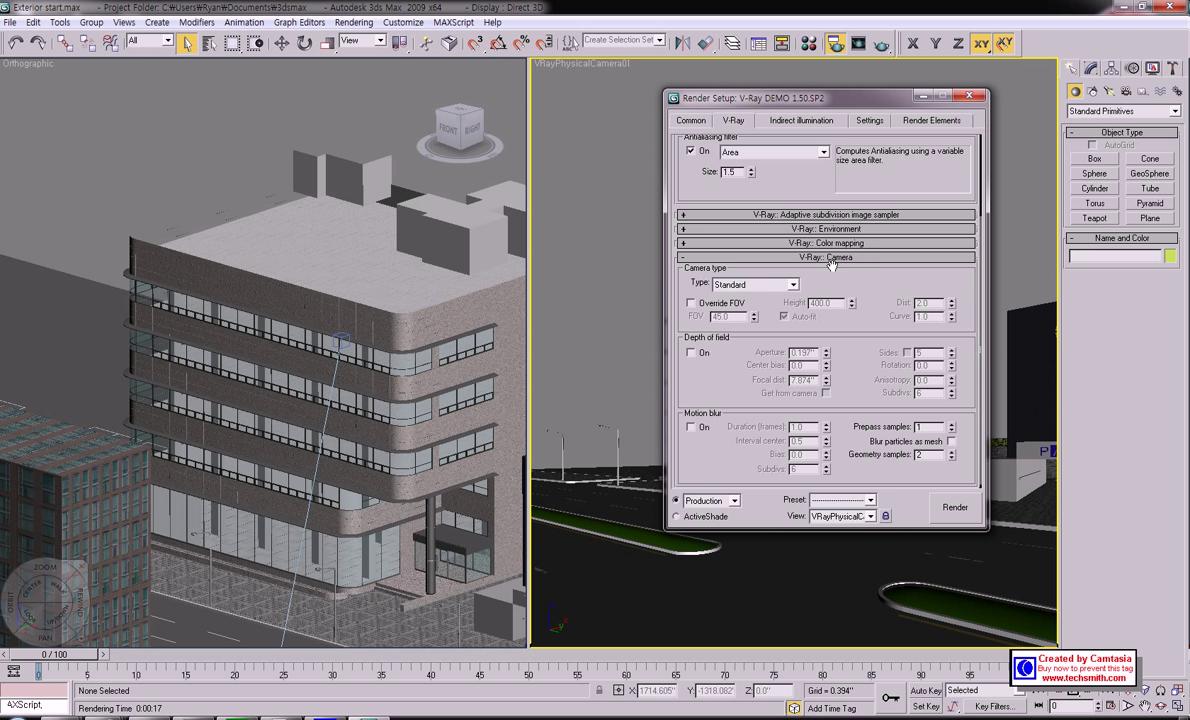
left_click(775, 256)
left_click(770, 199)
- Examine the V-Ray indirect illumination, irradiance map and light cache settings, then close the render setup
left_click(800, 122)
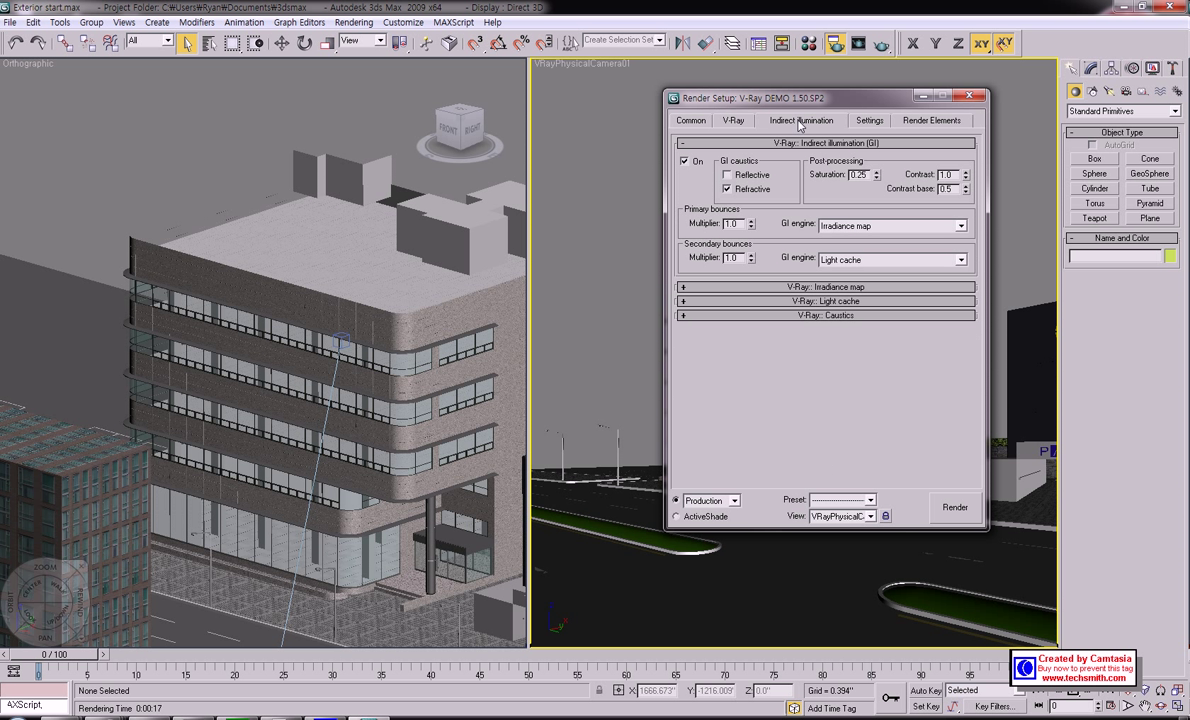
left_click(684, 162)
left_click(775, 287)
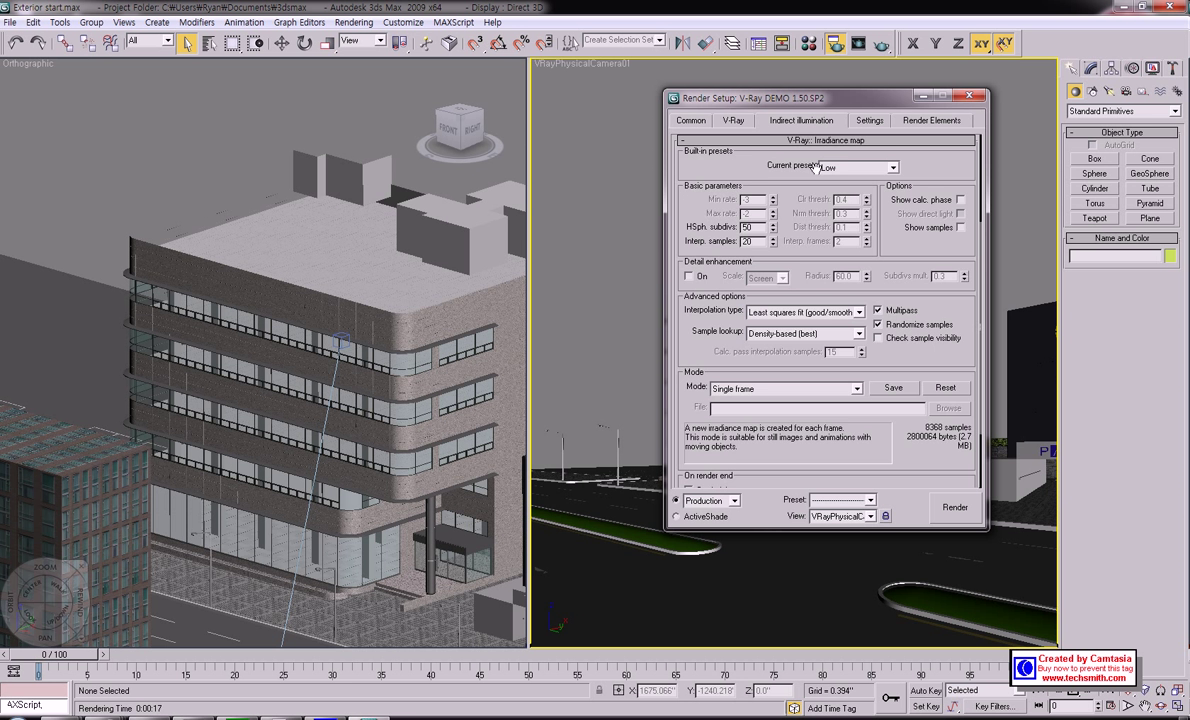
left_click(788, 140)
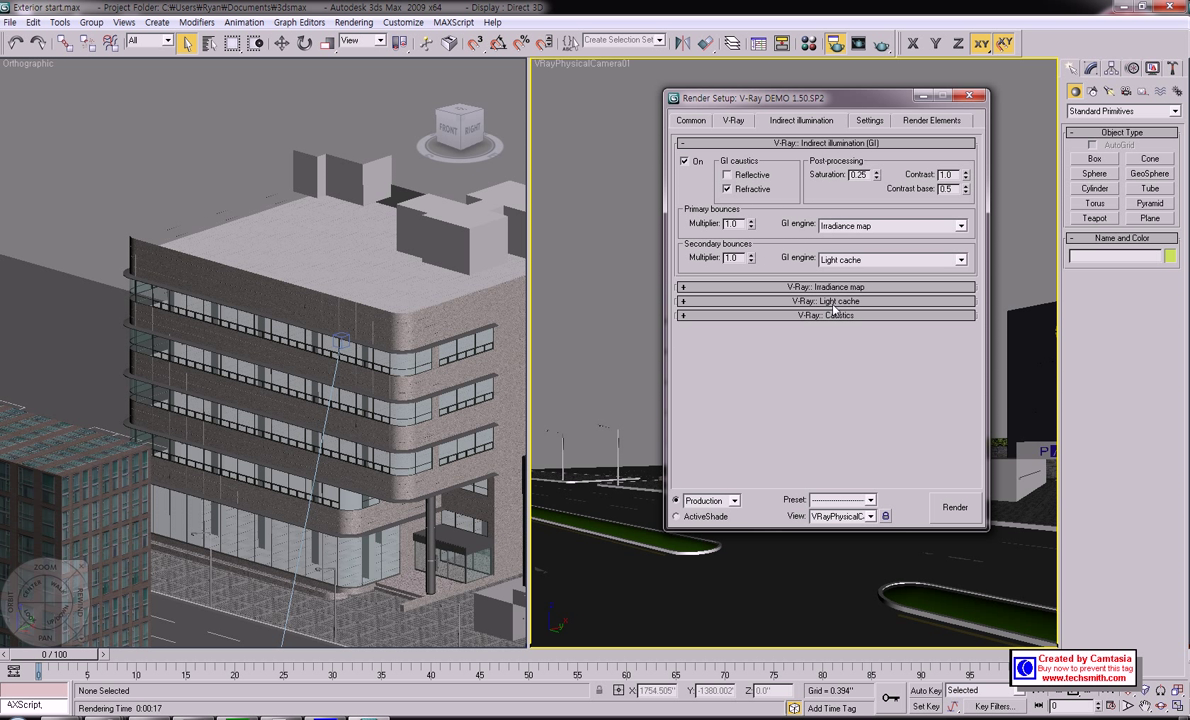
left_click(778, 287)
left_click(787, 141)
left_click(795, 301)
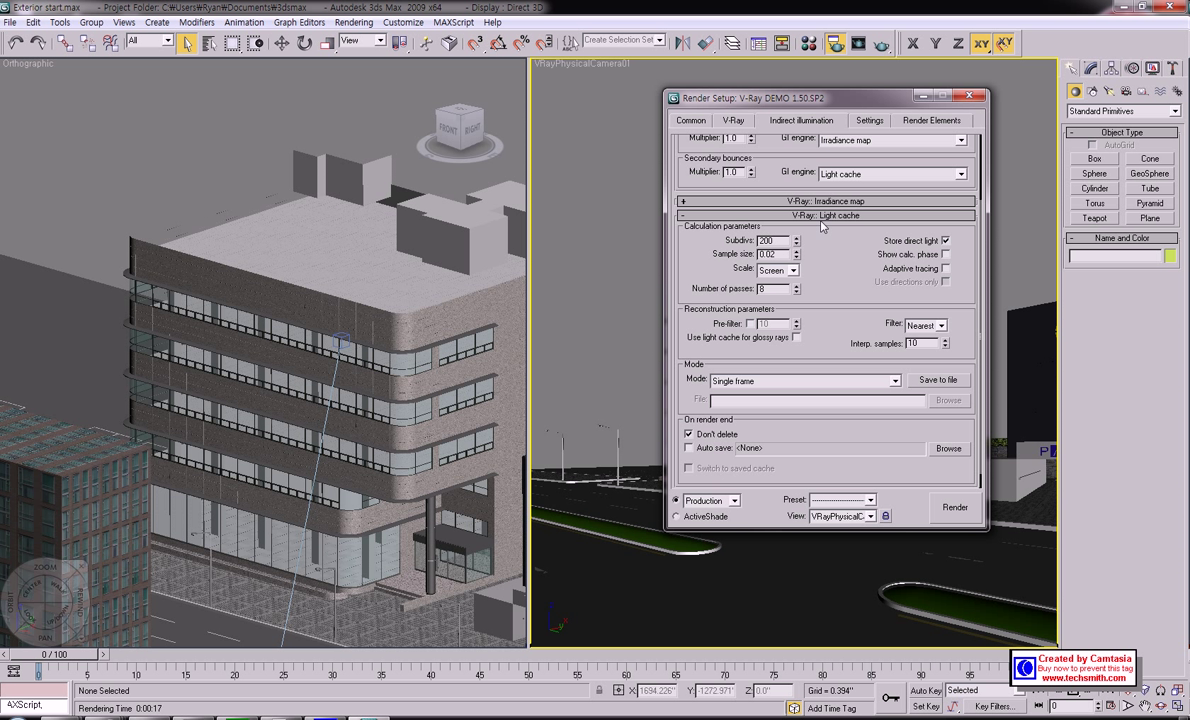
left_click(767, 214)
left_click(838, 145)
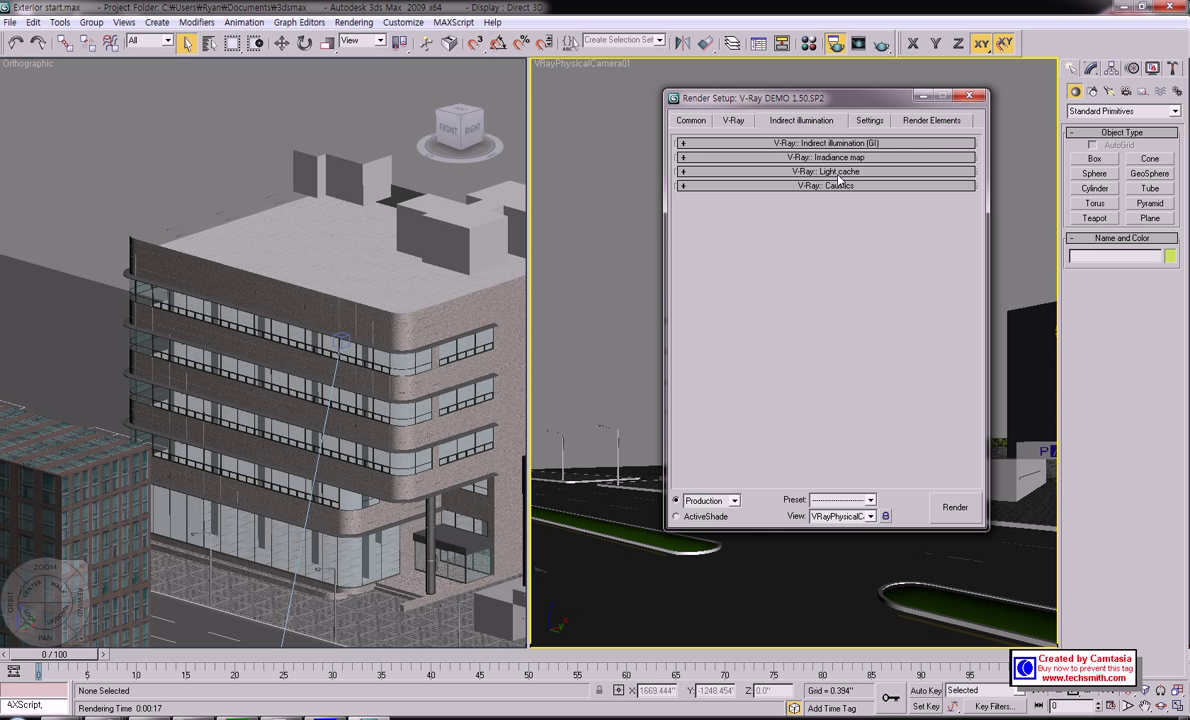
left_click(869, 120)
left_click(900, 119)
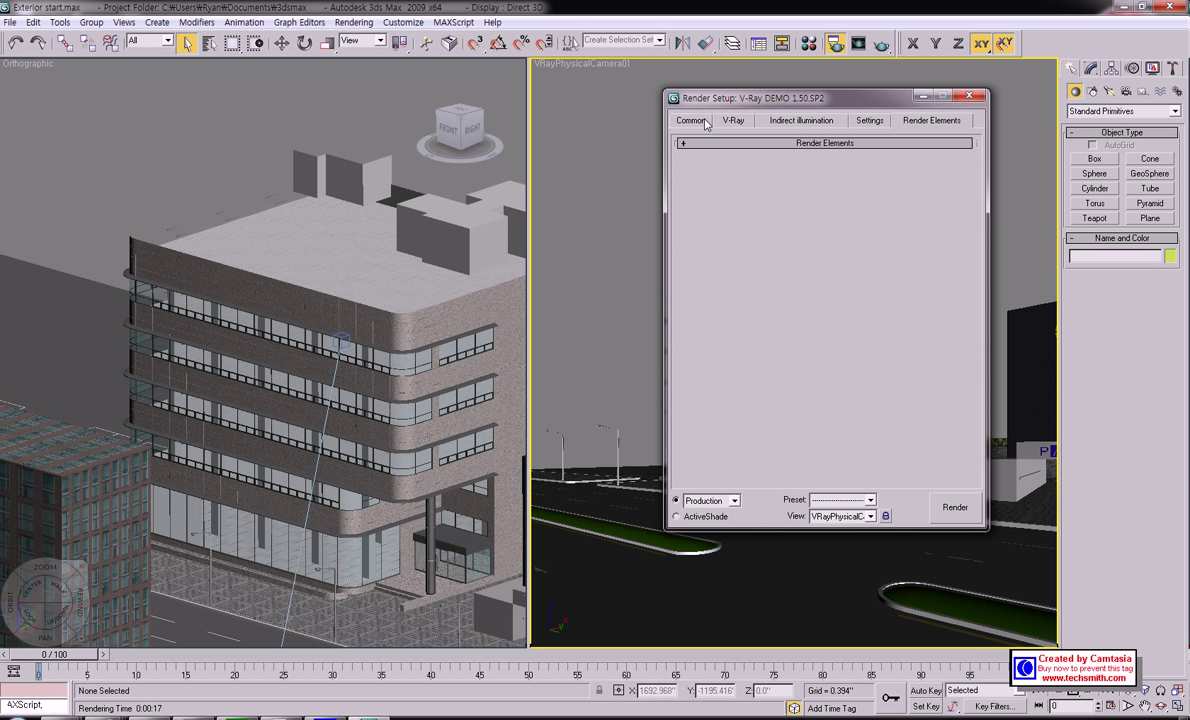
left_click(969, 96)
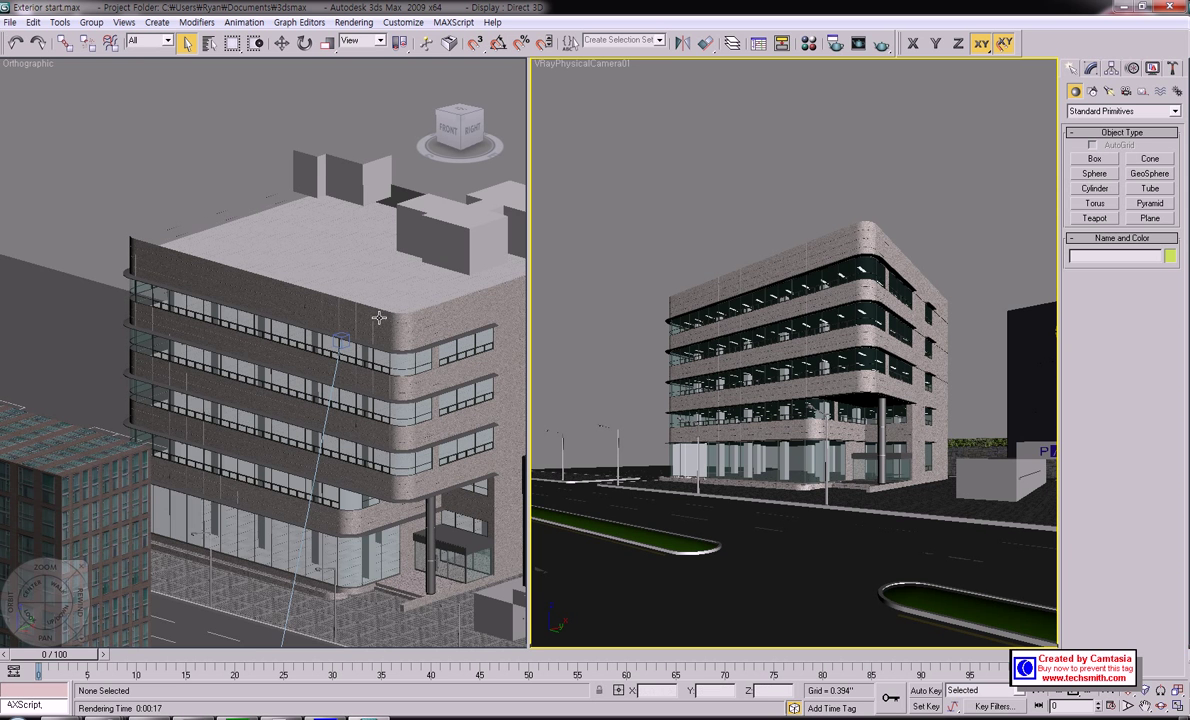
- Render the VRayPhysicalCamera01 view of the building
scroll(368, 292, "down", 6)
scroll(368, 292, "up", 6)
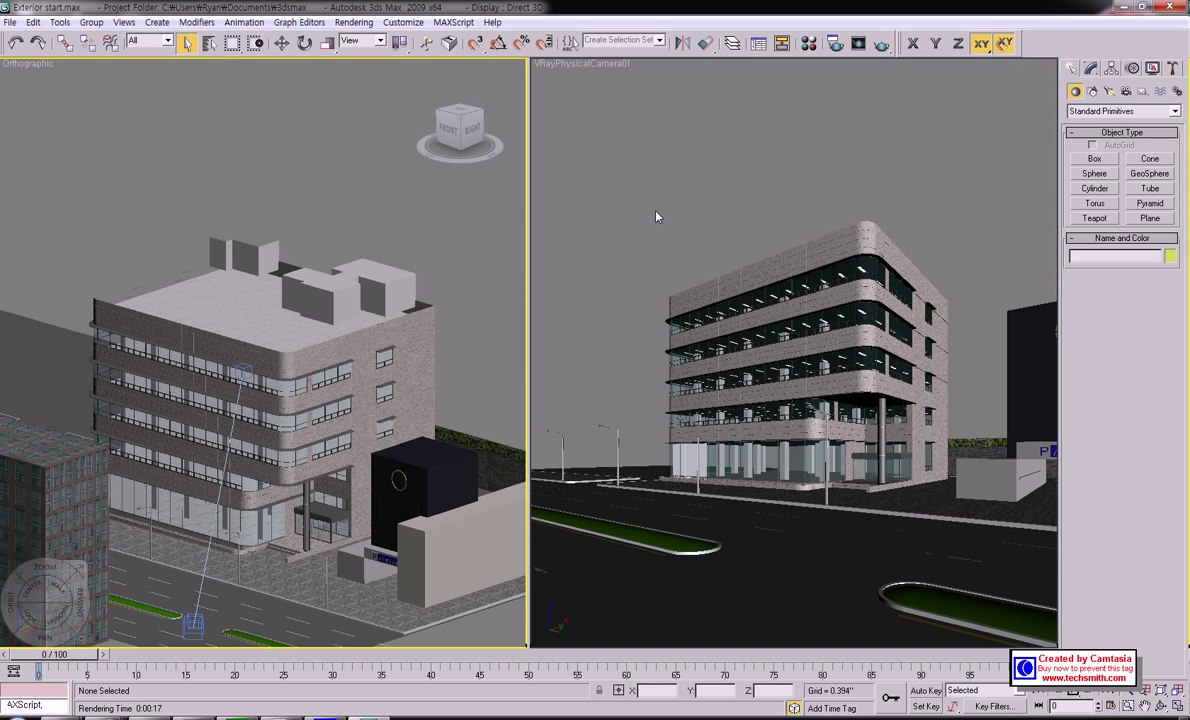
left_click(672, 199)
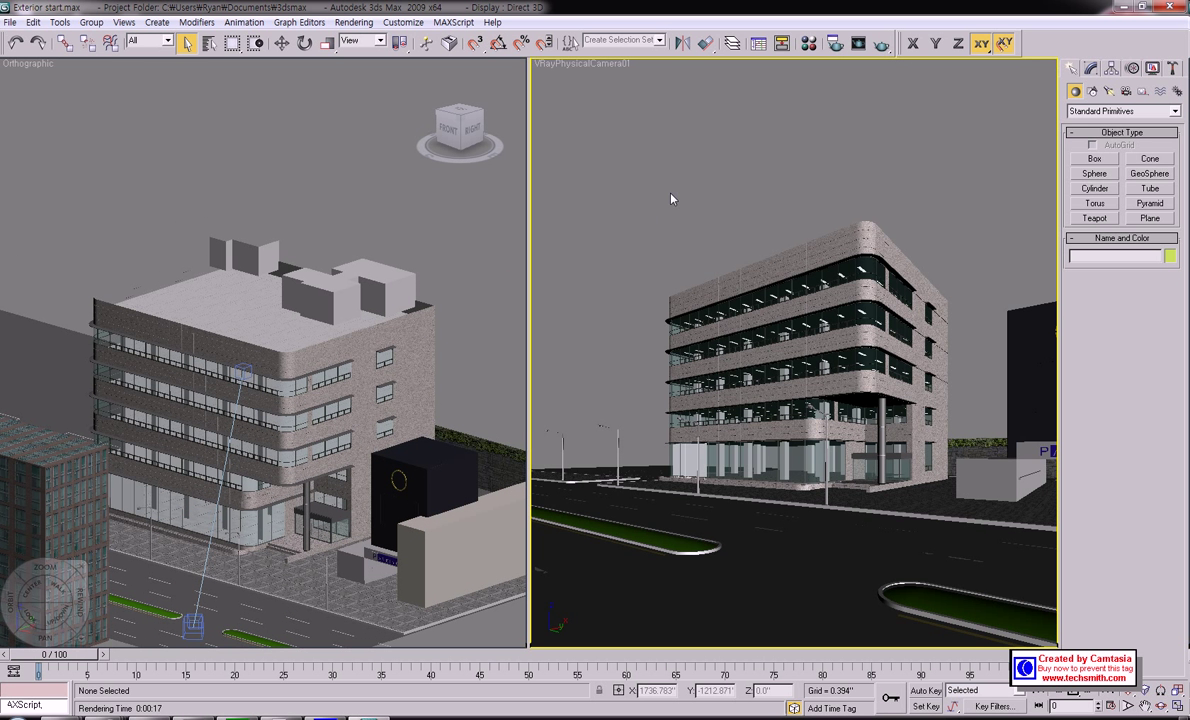
left_click(883, 45)
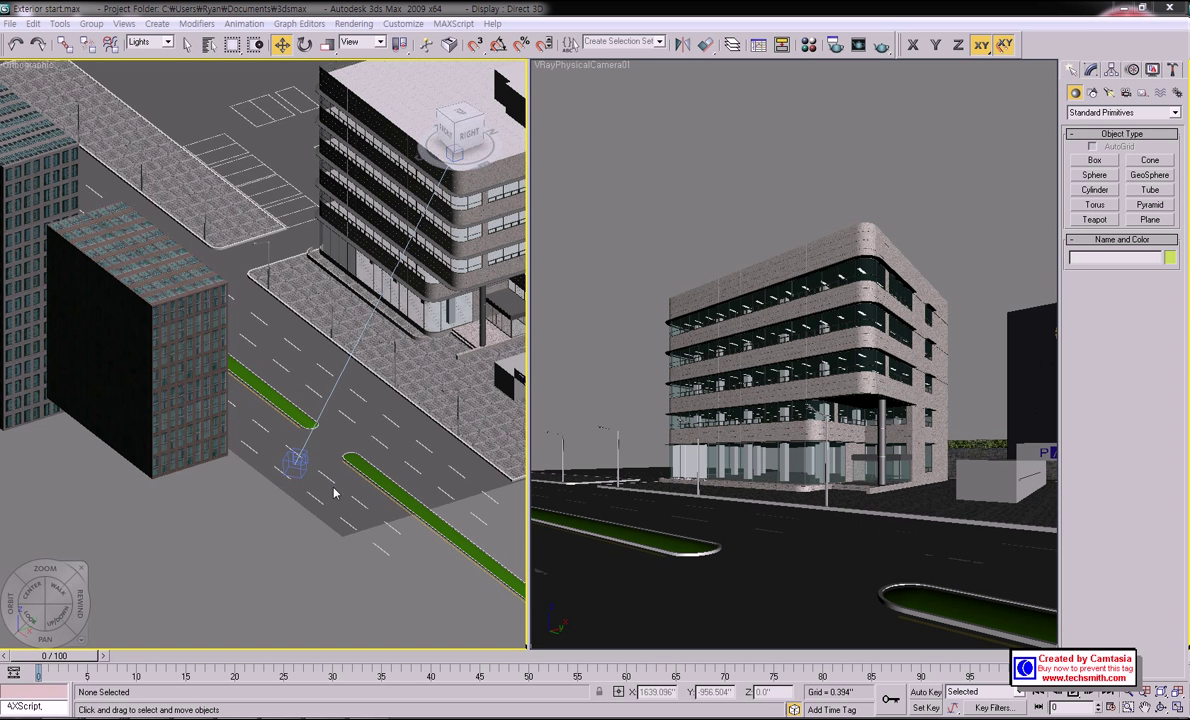
- Limit selection to cameras and examine the basic parameters of the V-Ray physical camera on the road
scroll(291, 551, "up", 5)
middle_click_drag(408, 415, 326, 400)
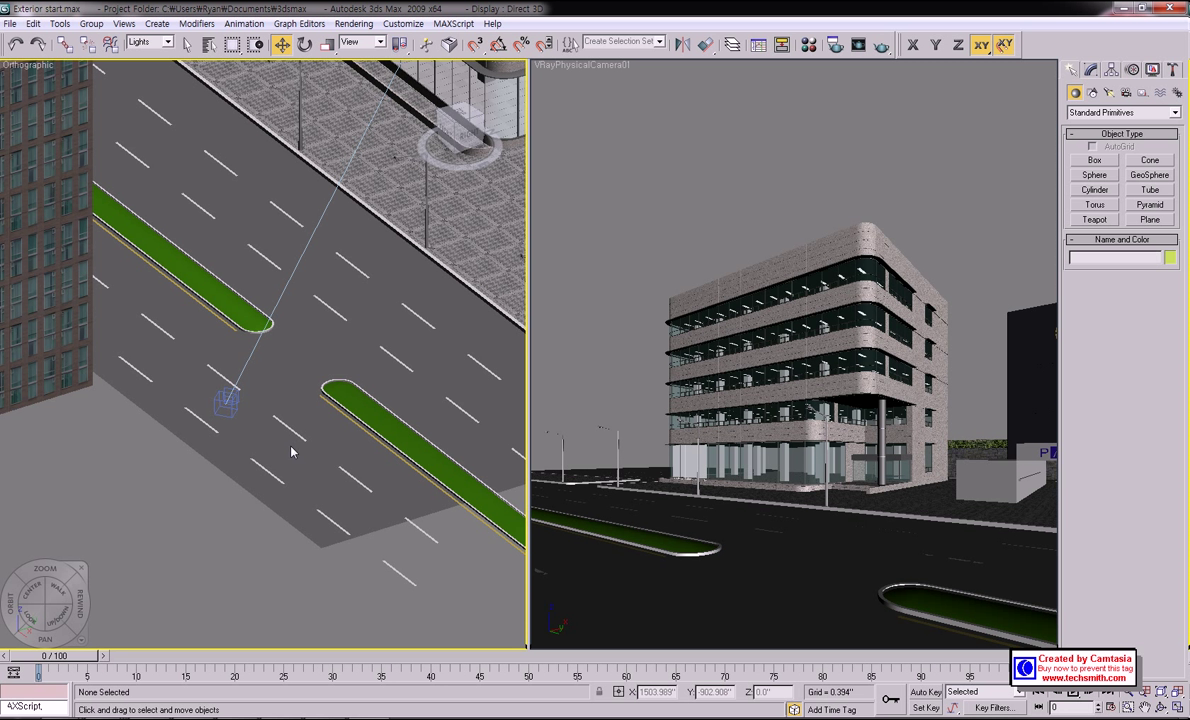
left_click(158, 42)
left_click(142, 94)
left_click(227, 400)
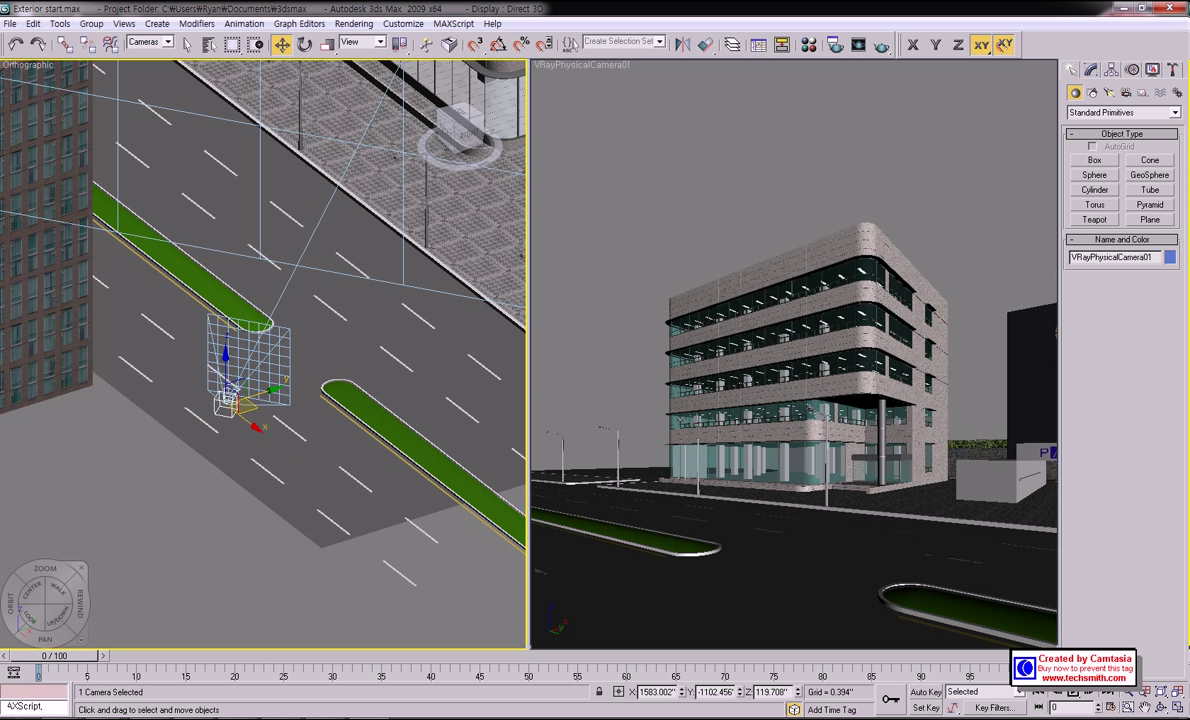
left_click(1090, 69)
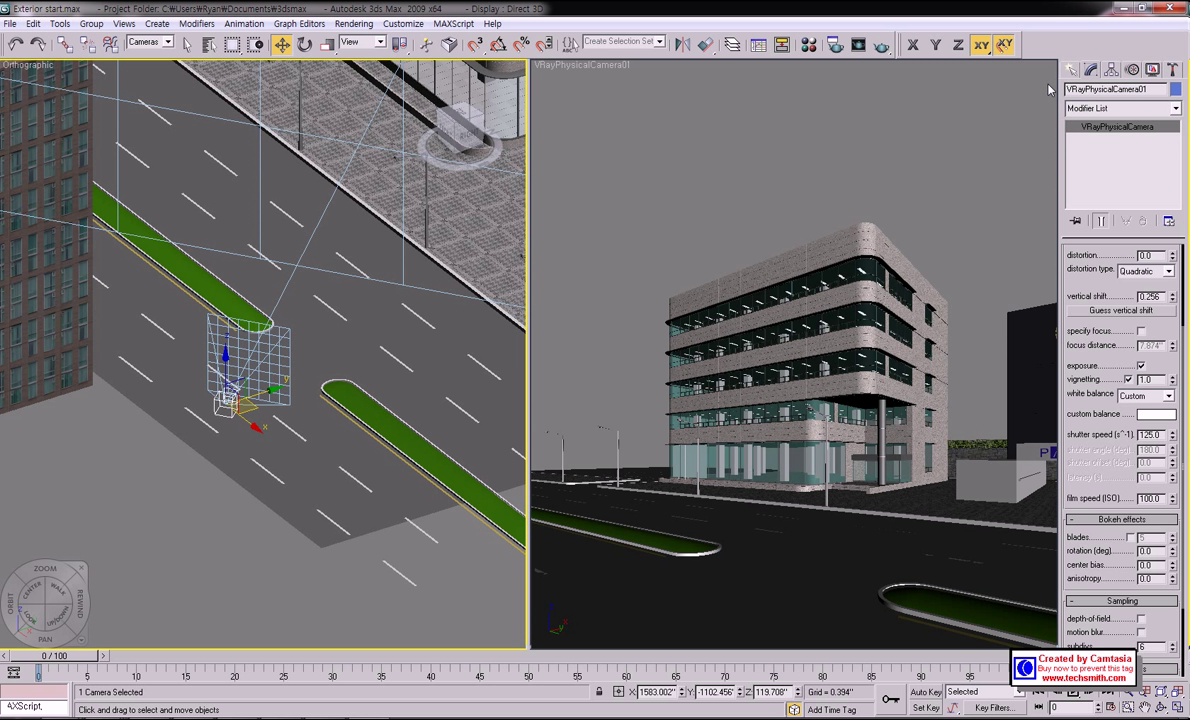
scroll(1108, 433, "up", 3)
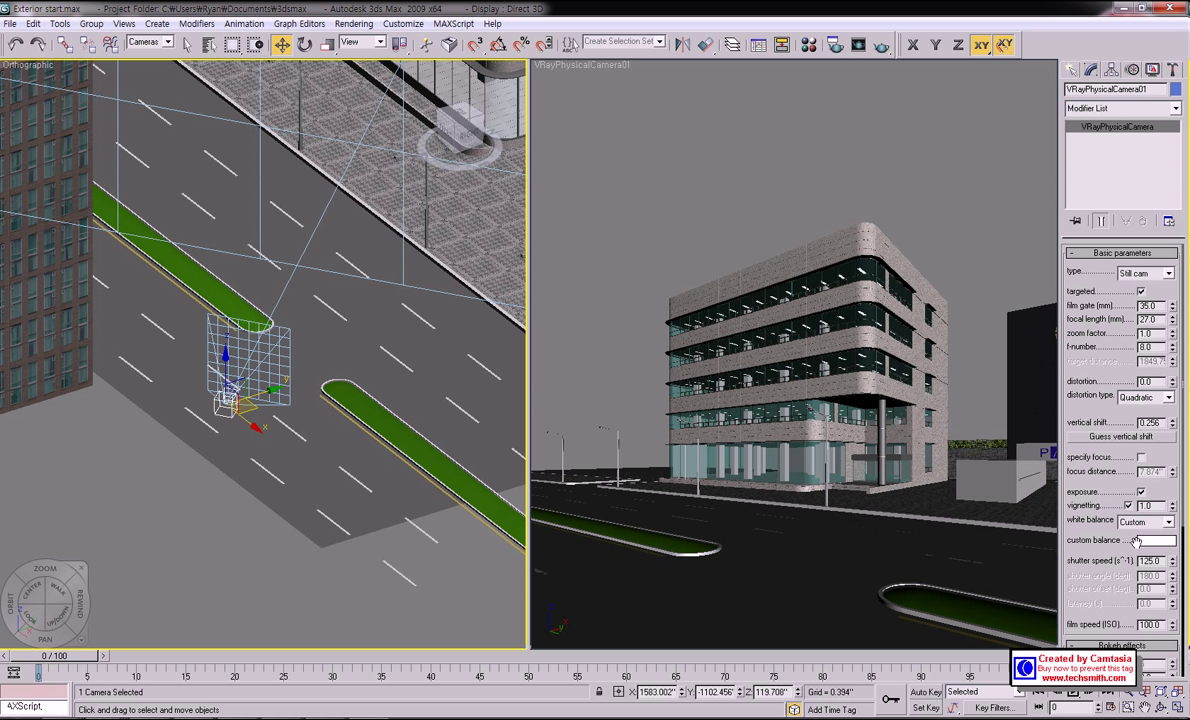
left_click(576, 179)
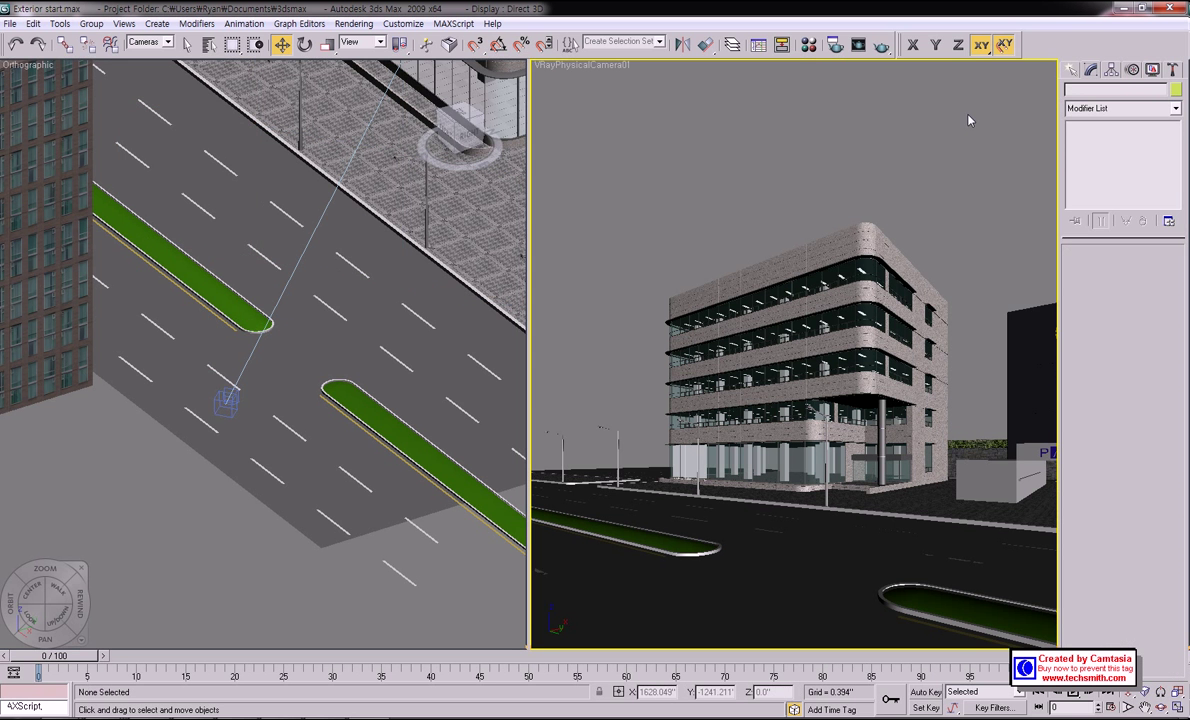
- Switch the orthographic viewport to a shaded Top view framing the whole site
scroll(300, 420, "down", 6)
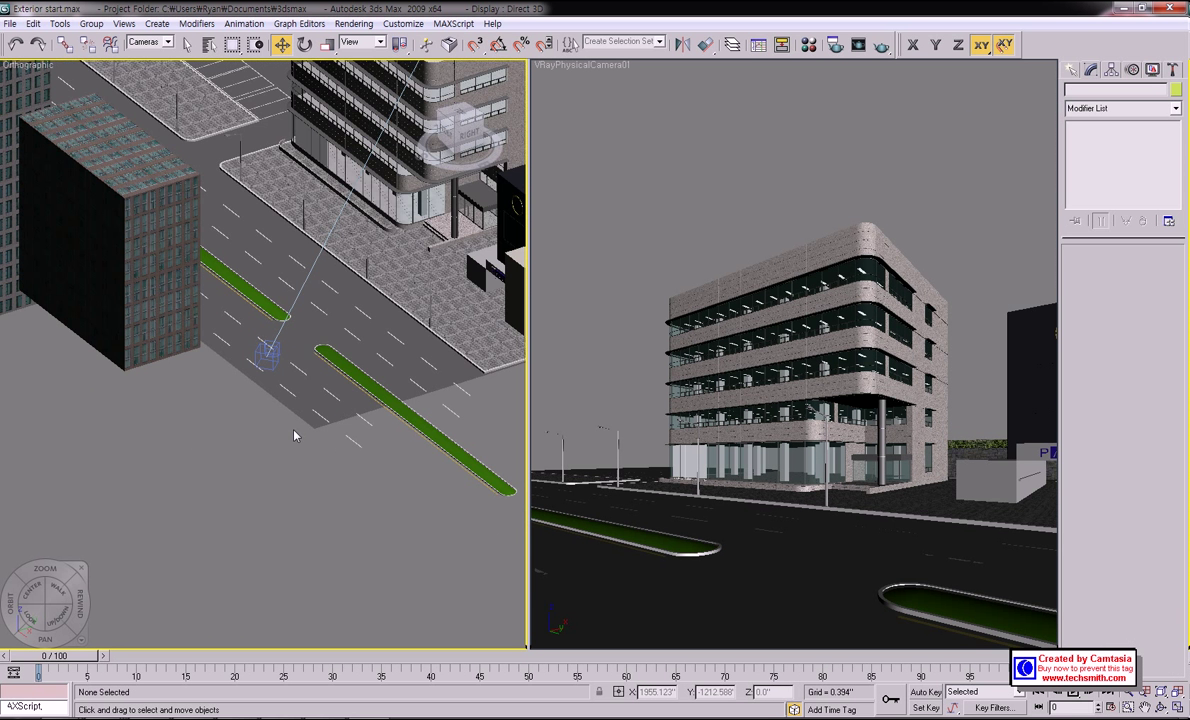
mouse_move(307, 425)
middle_mouse_down()
mouse_move(290, 418)
mouse_move(340, 345)
mouse_move(329, 454)
mouse_move(296, 405)
middle_mouse_up()
scroll(372, 353, "up", 2)
key("t")
scroll(355, 365, "down", 5)
scroll(337, 372, "up", 3)
key("t")
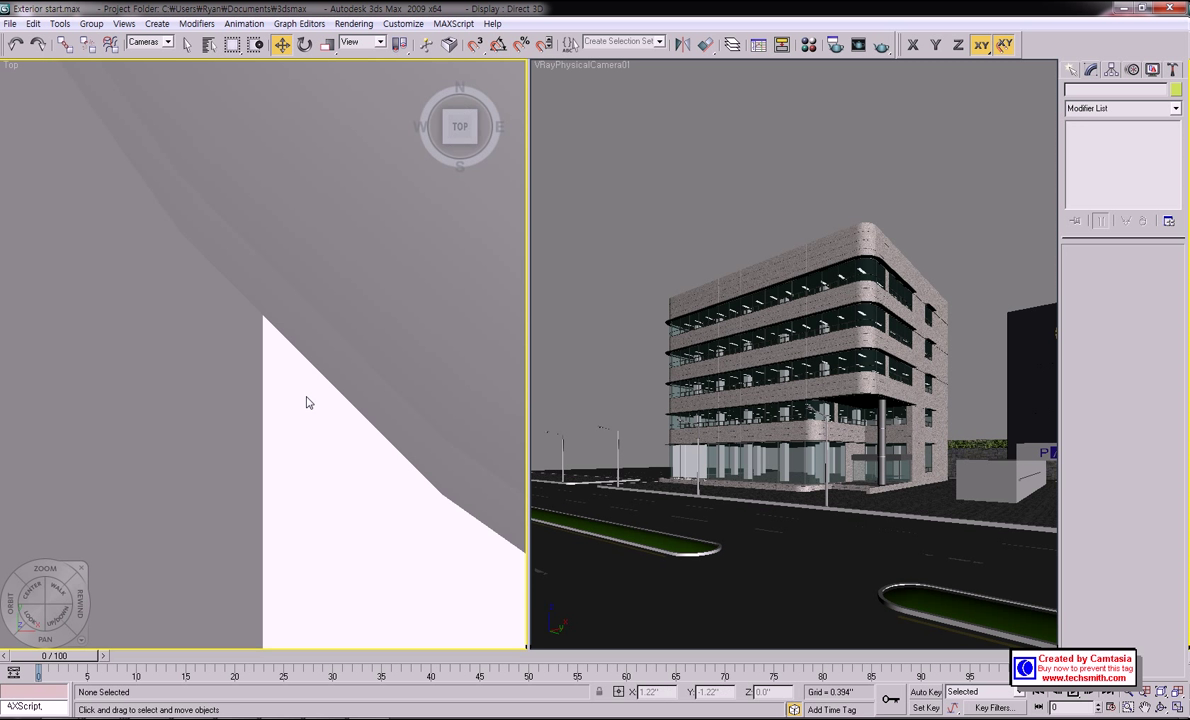
scroll(268, 394, "up", 8)
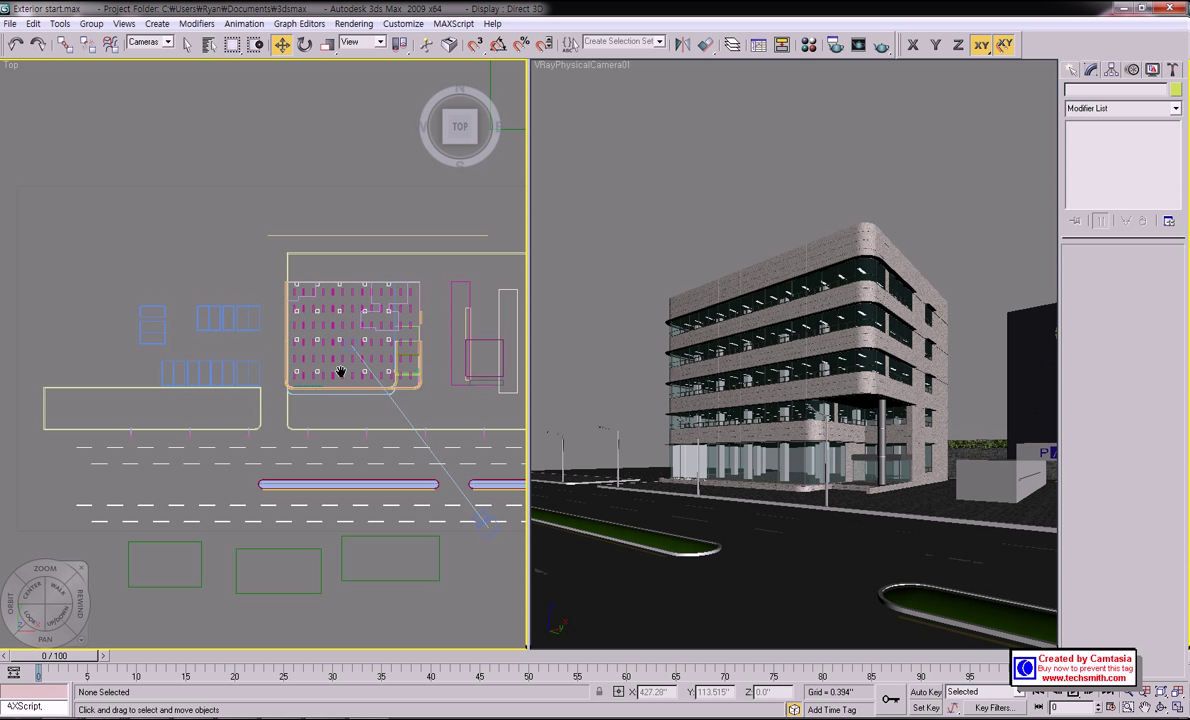
key("F3")
middle_click_drag(374, 408, 347, 364)
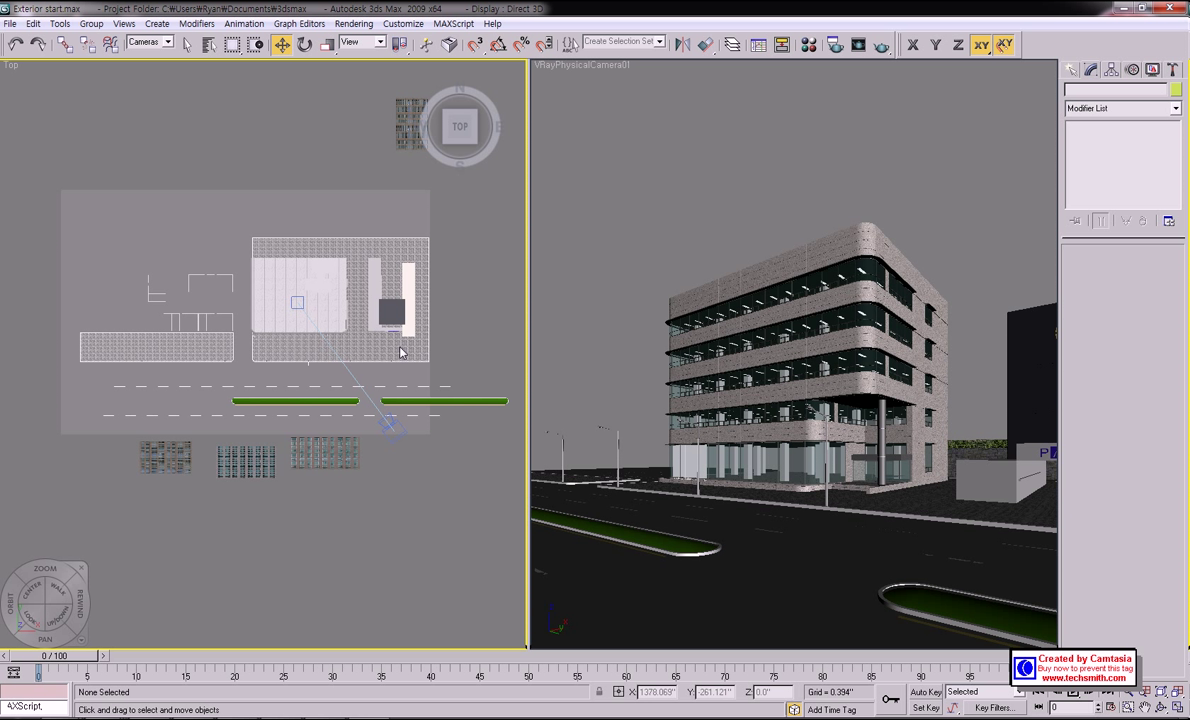
- Start a Daylight system and open its geographic location settings
left_click(1072, 69)
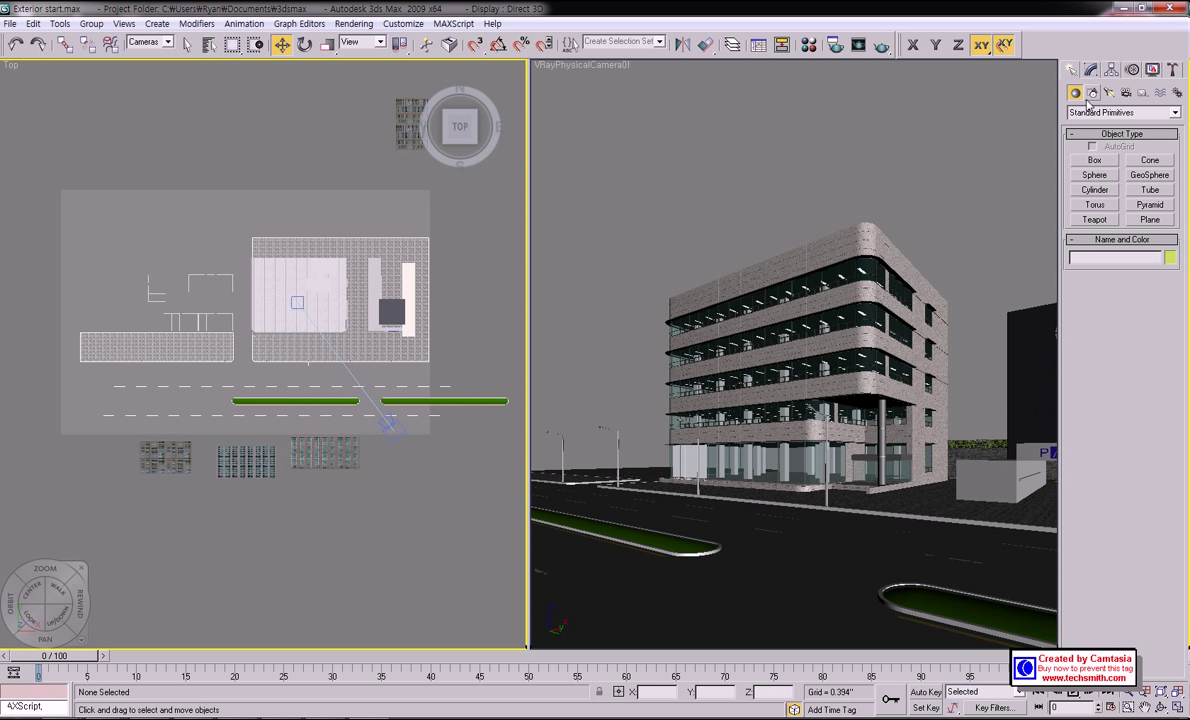
left_click(1176, 93)
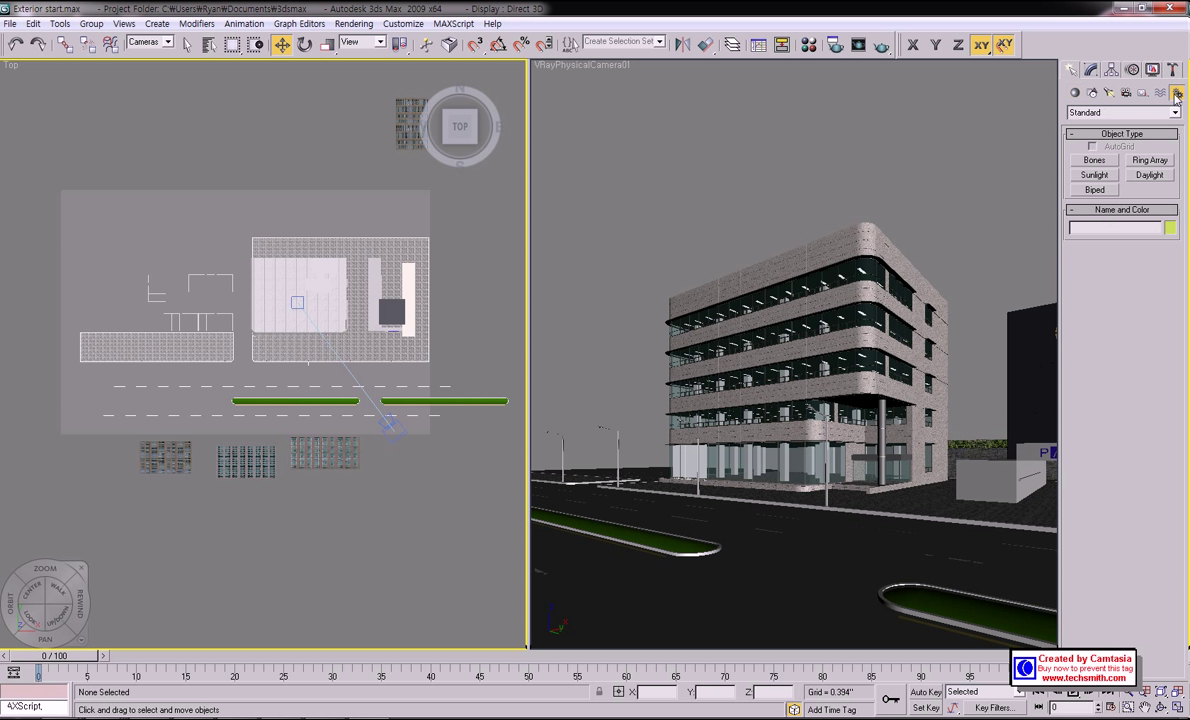
left_click(1150, 176)
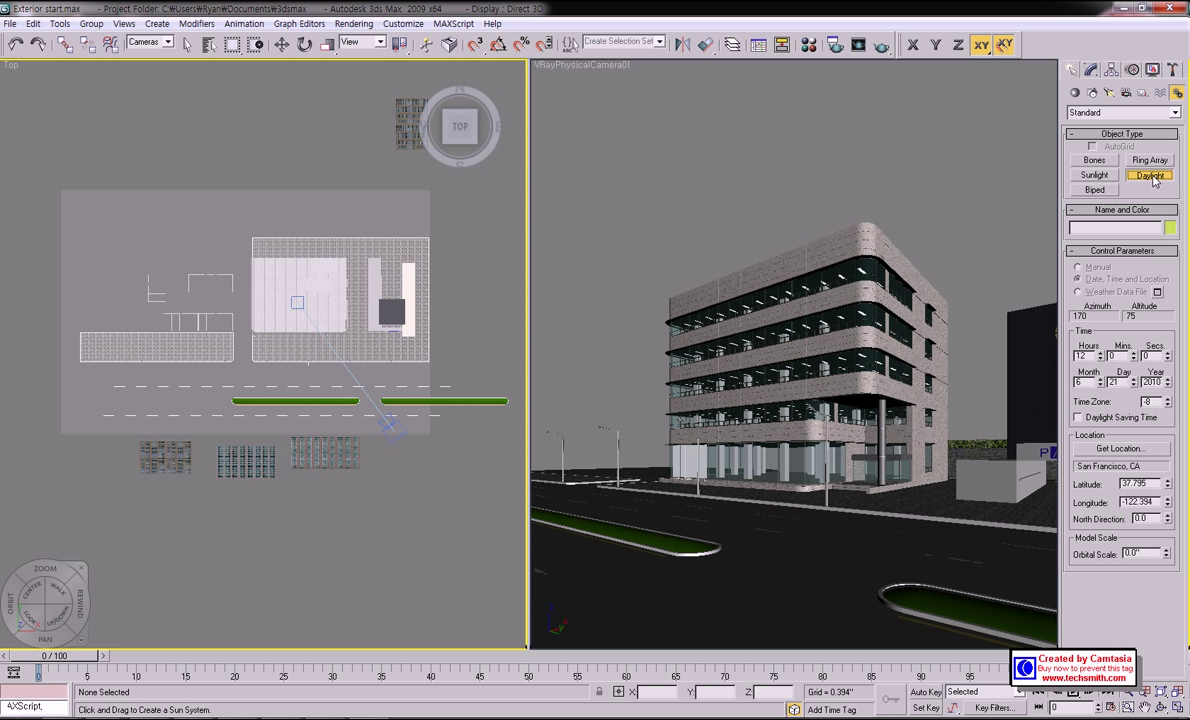
left_click(1118, 450)
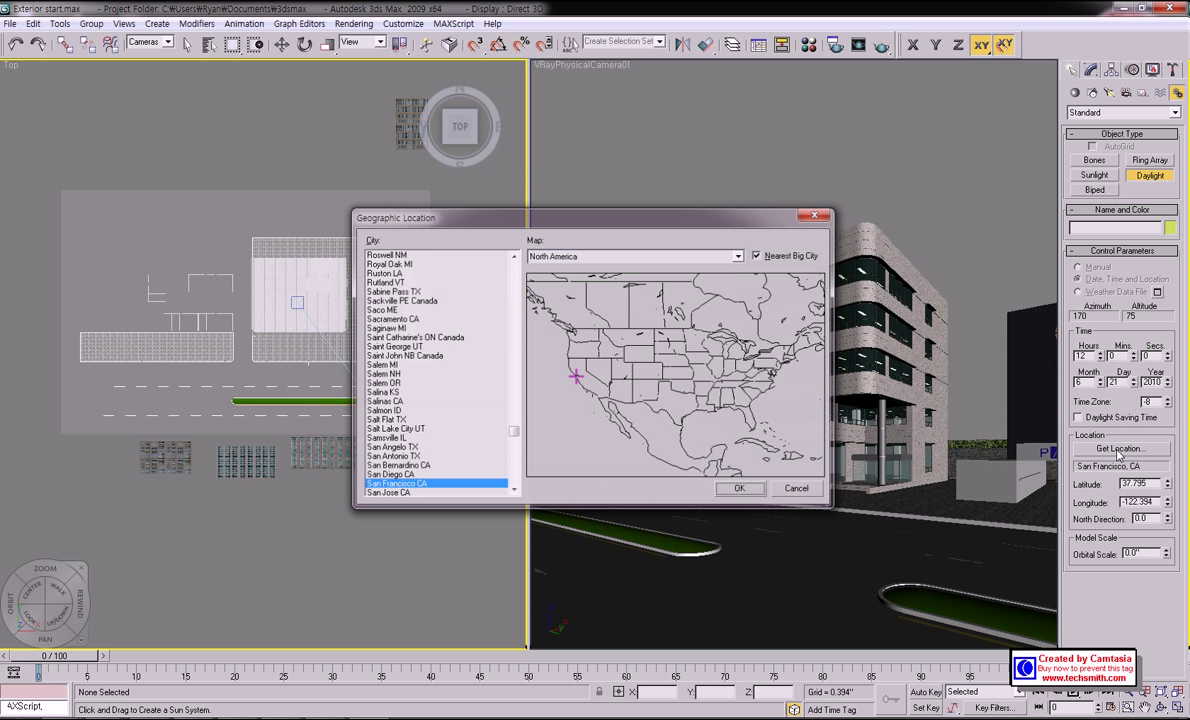
left_click_drag(680, 218, 749, 177)
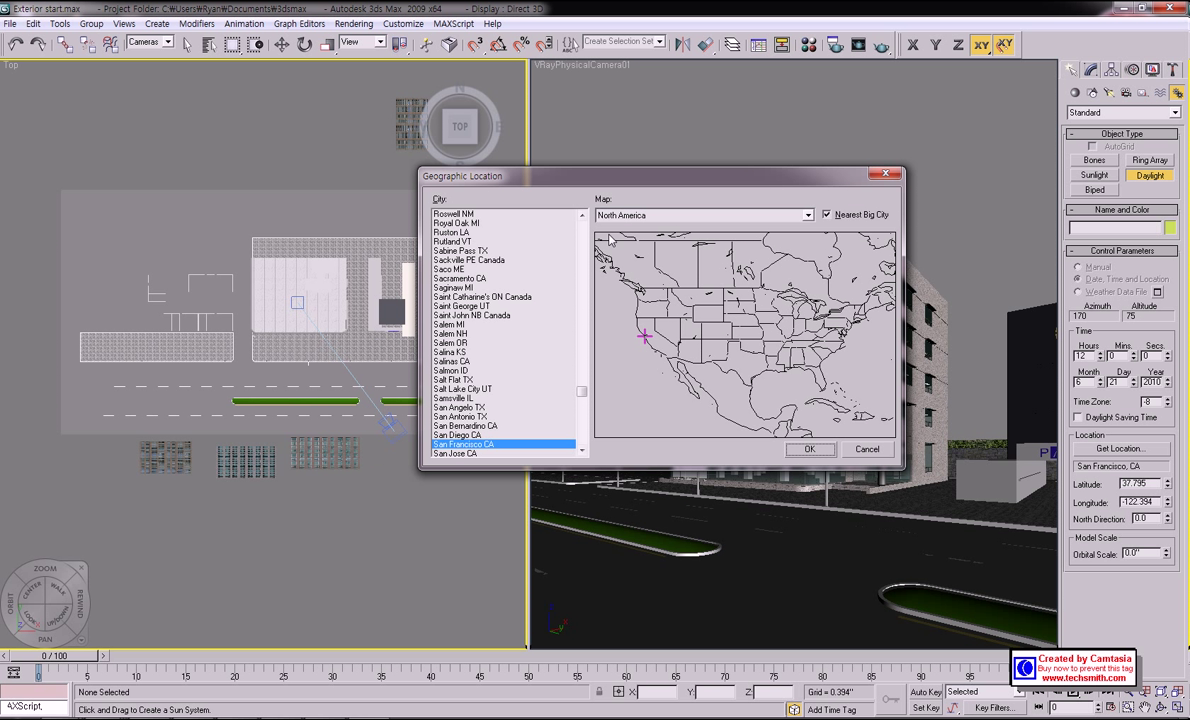
- Set the daylight location to Providence RI from the North America map's city list
left_click(808, 216)
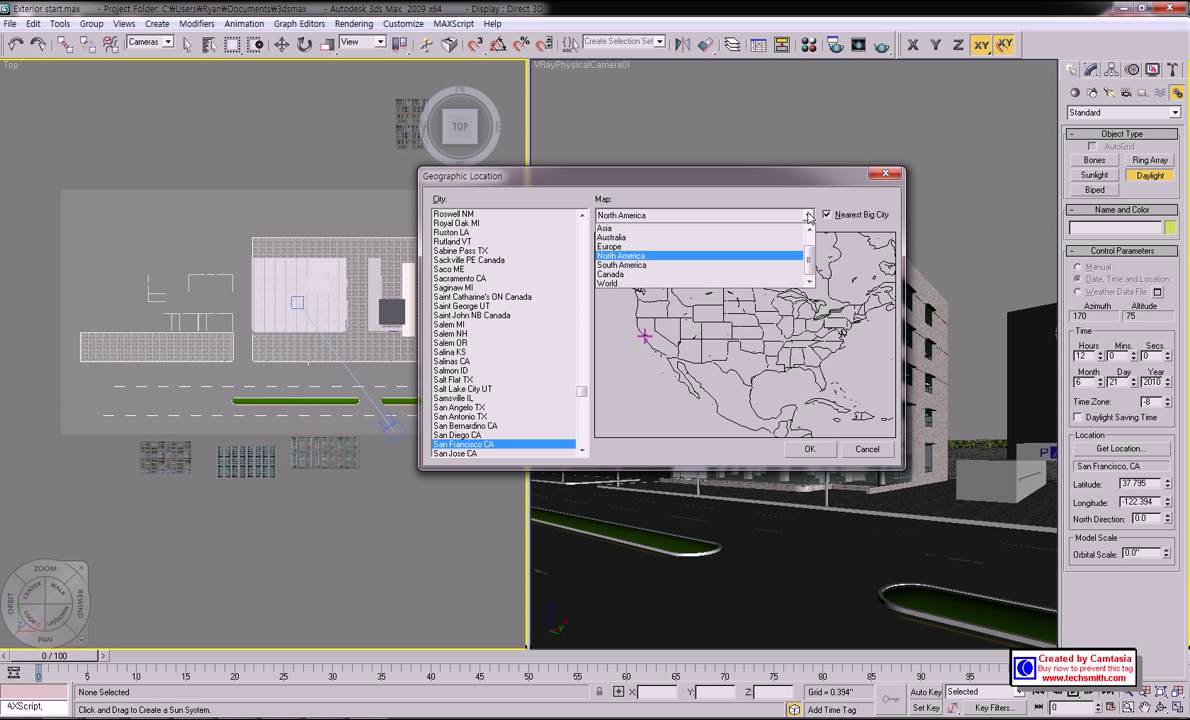
left_click(660, 257)
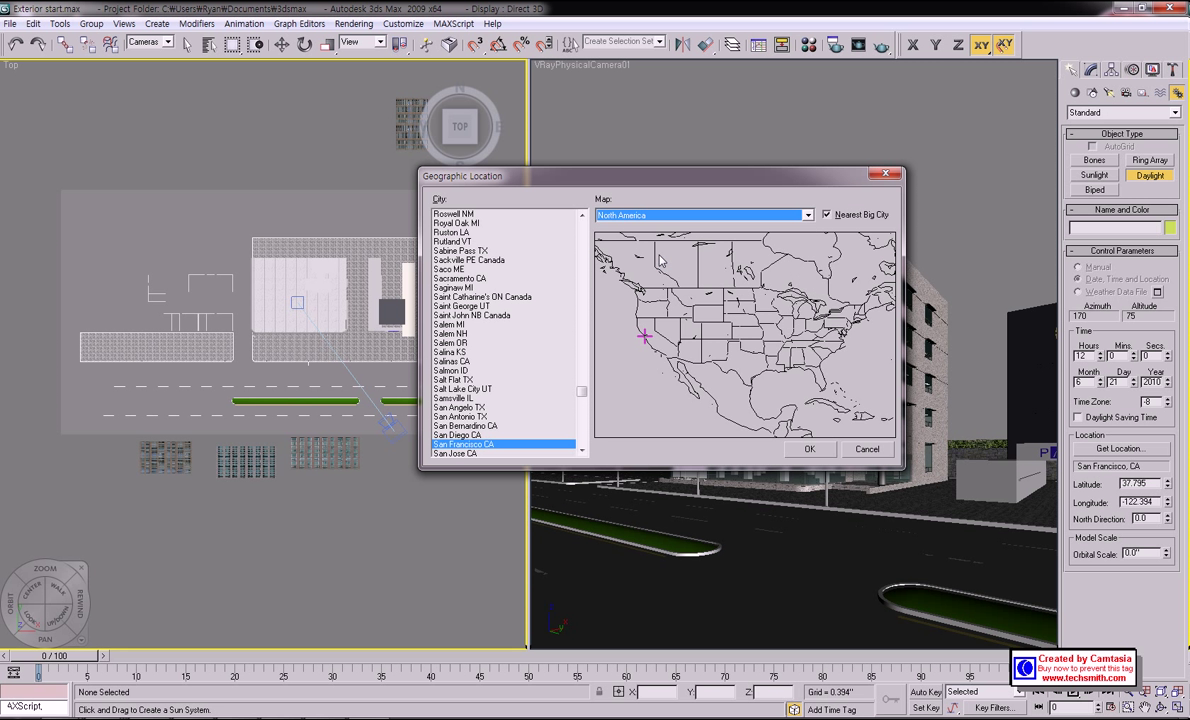
left_click_drag(581, 391, 582, 440)
scroll(543, 412, "down", 1)
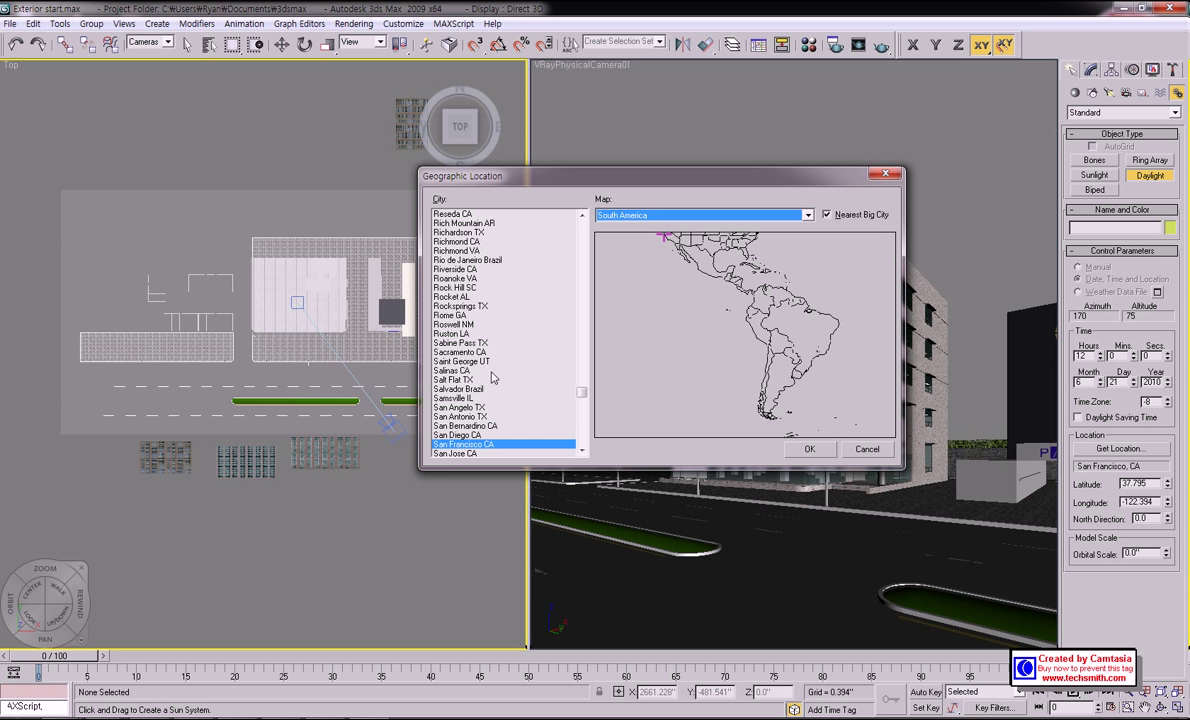
scroll(489, 341, "down", 1)
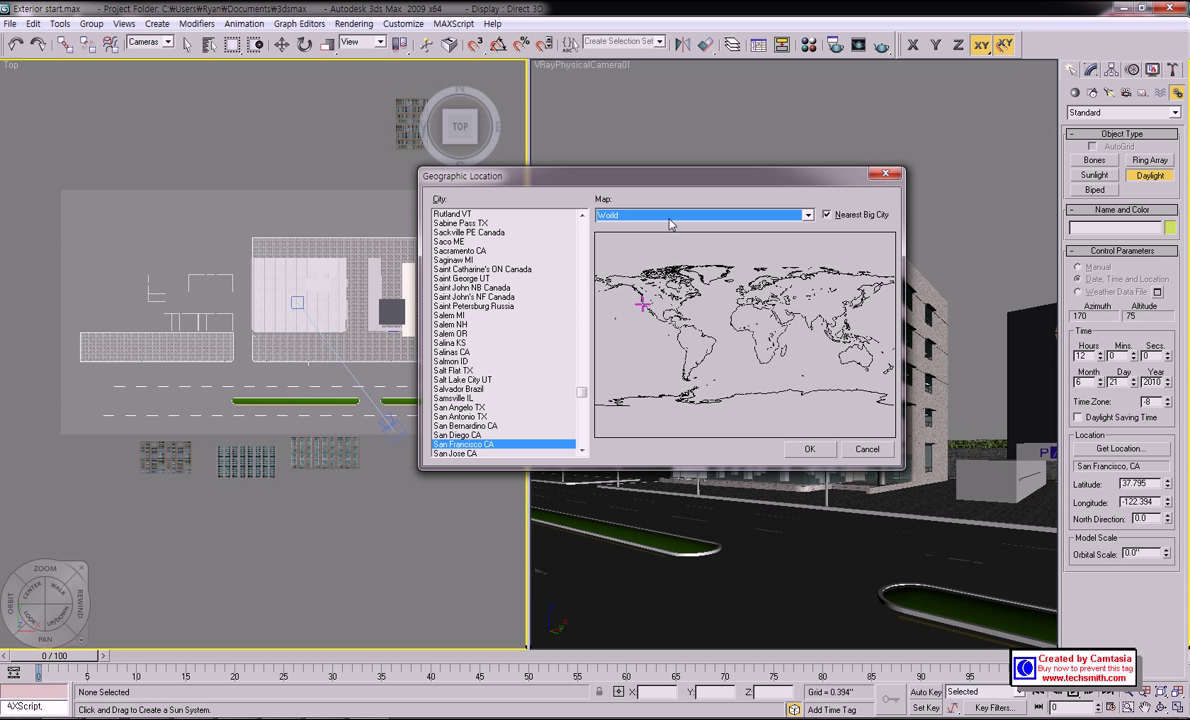
left_click(807, 215)
left_click(640, 252)
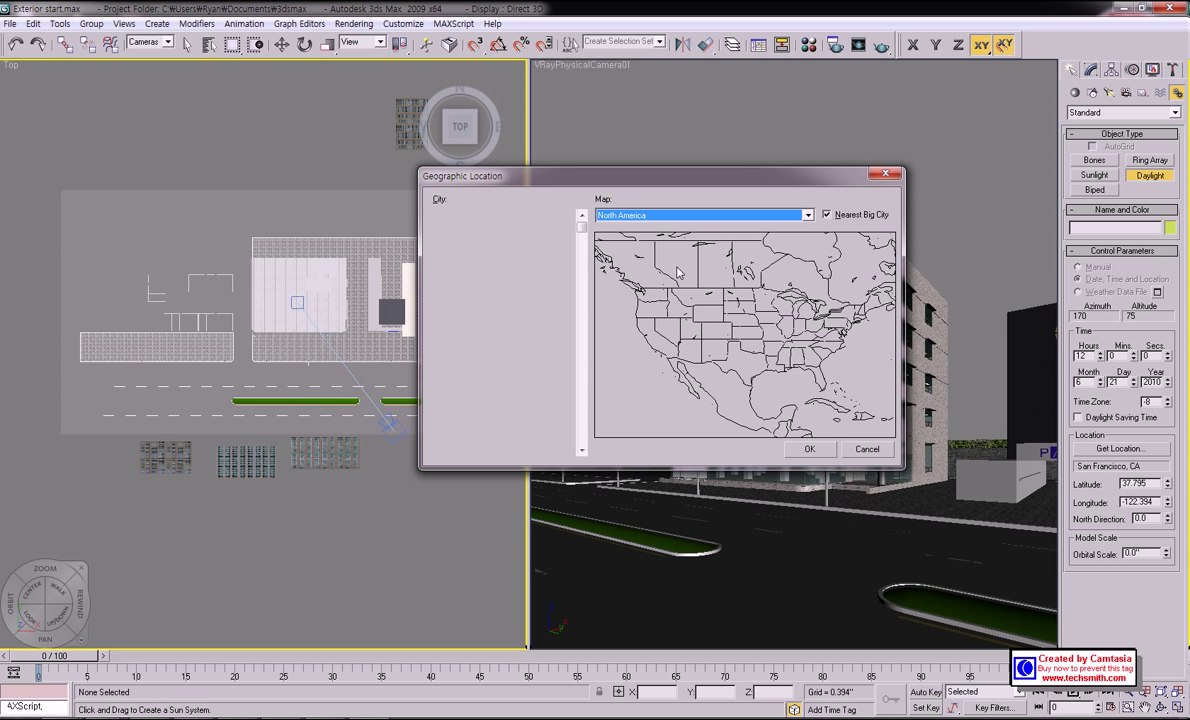
left_click(543, 297)
scroll(523, 311, "up", 15)
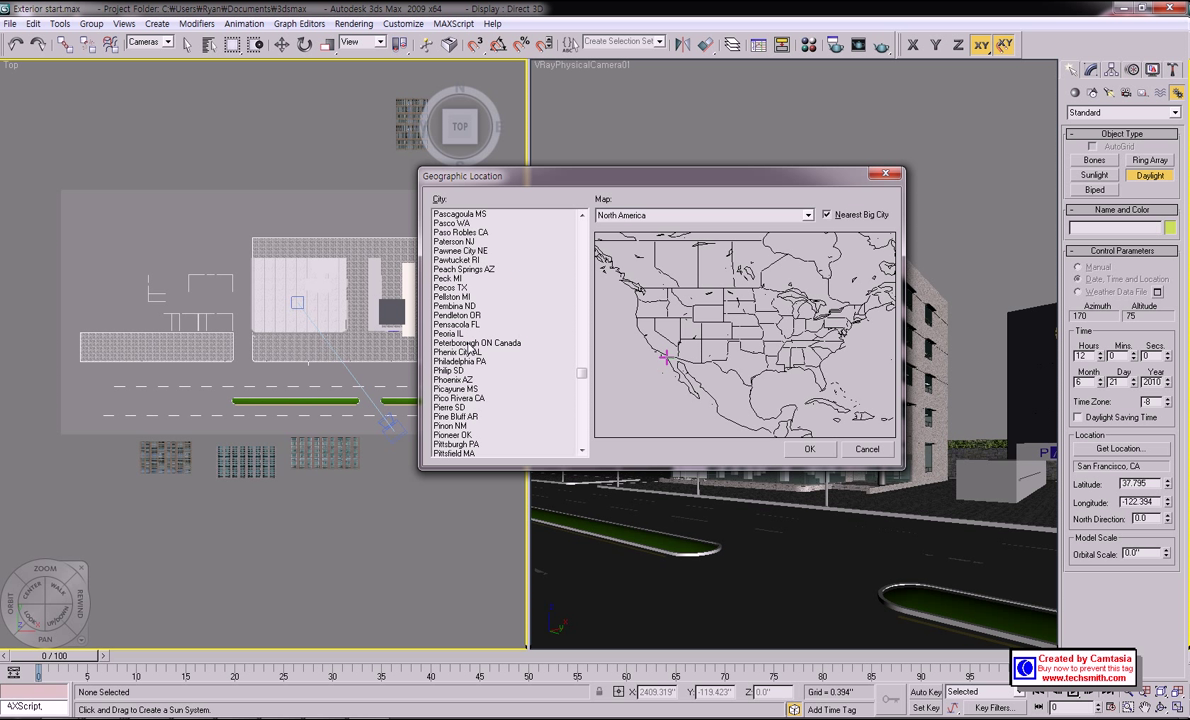
scroll(463, 350, "down", 13)
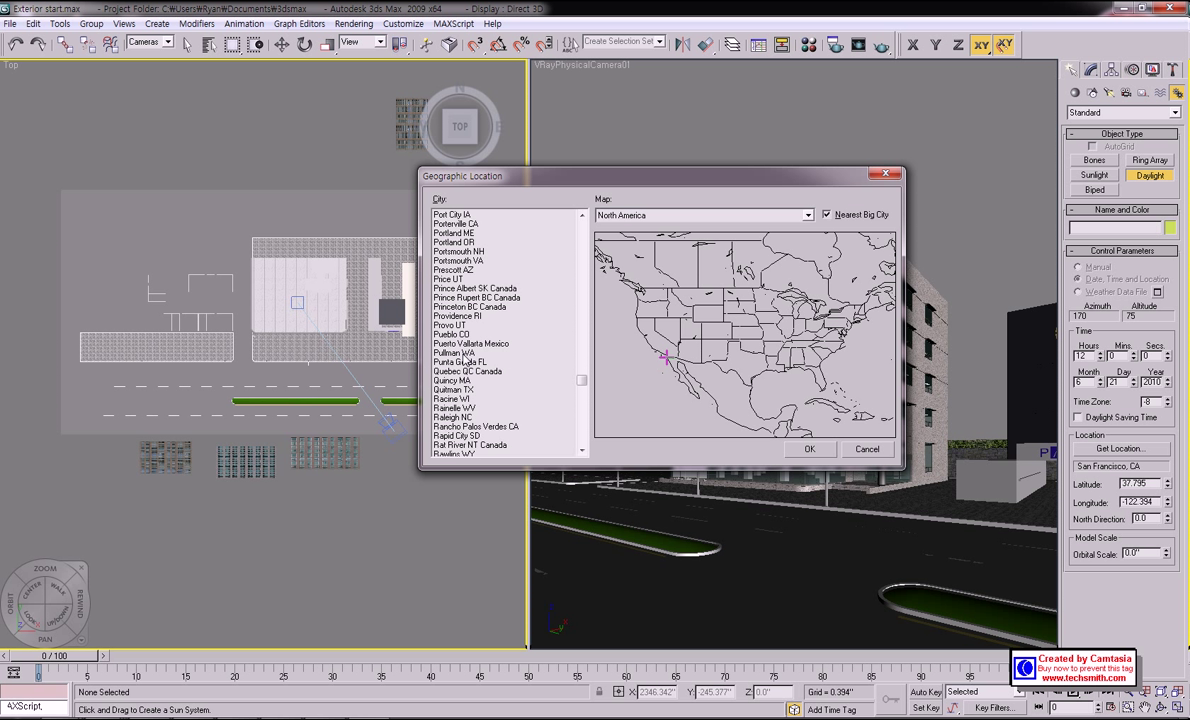
double_click(460, 296)
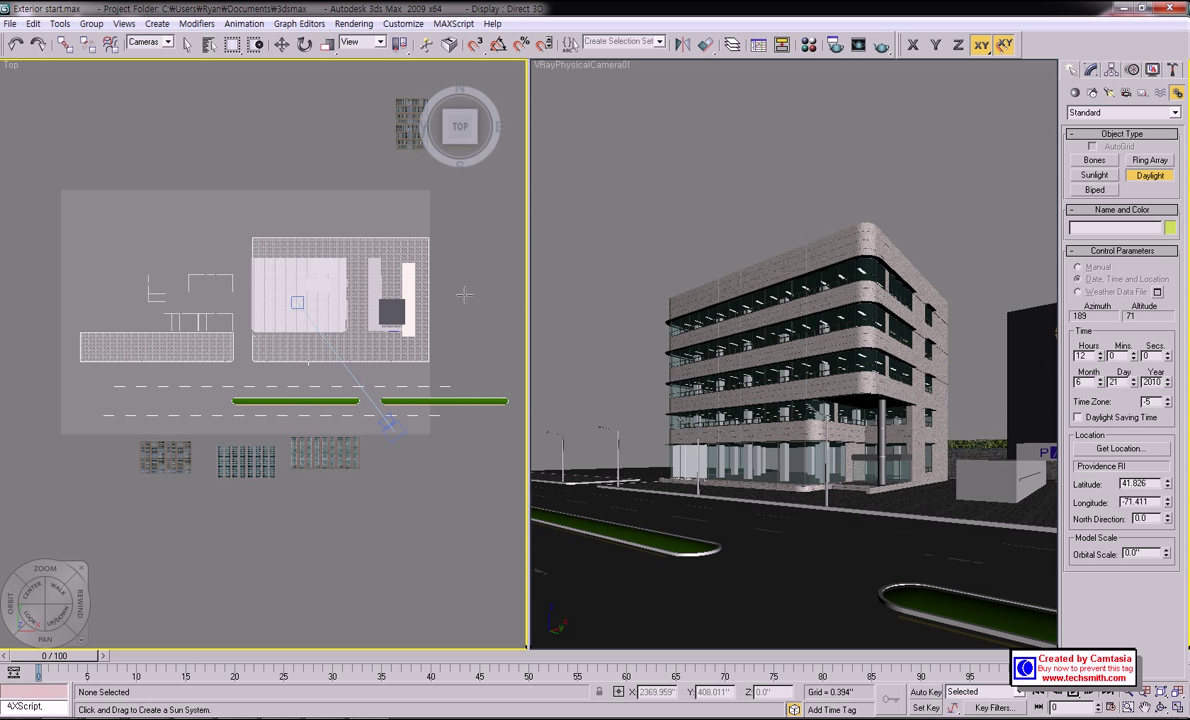
- Set the daylight time to 15 hours and the date to month 2, day 1
left_click(1100, 353)
left_click(1100, 353)
left_click(1100, 358)
left_click(1101, 385)
left_click(1101, 385)
double_click(1118, 382)
type("1")
key("Return")
- Limit selection to lights and place the Daylight system at the building with an orbital scale of about 20,660 inches
left_click(160, 42)
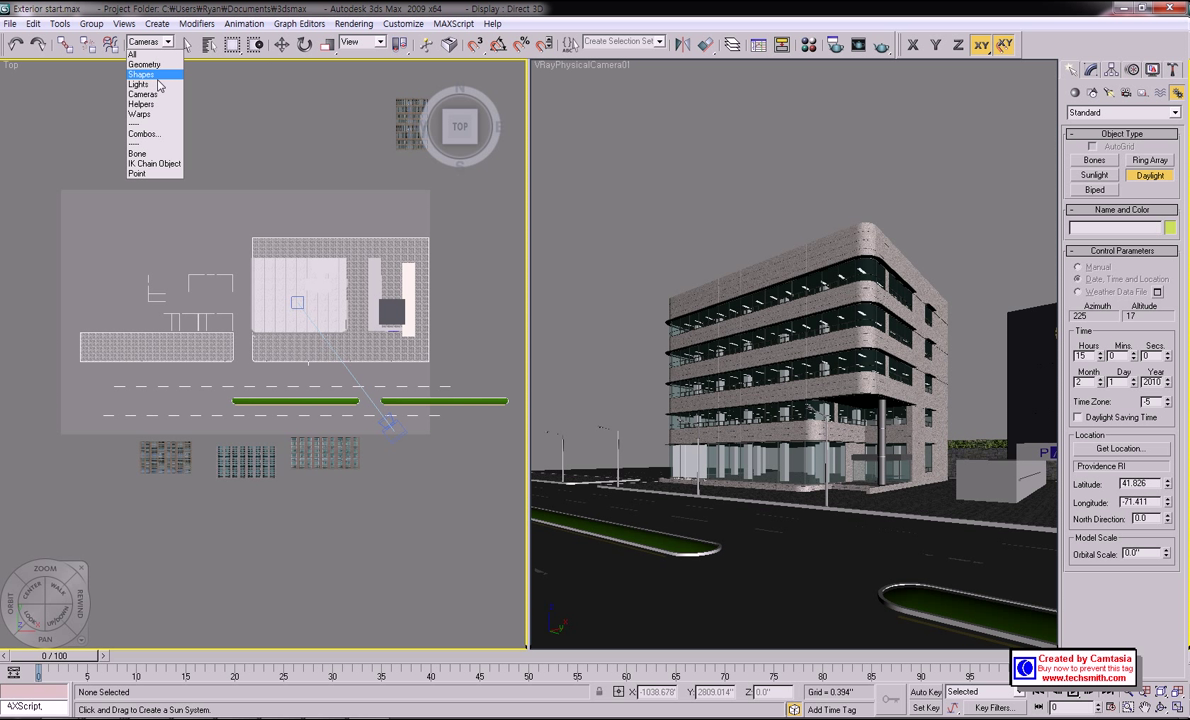
left_click(157, 85)
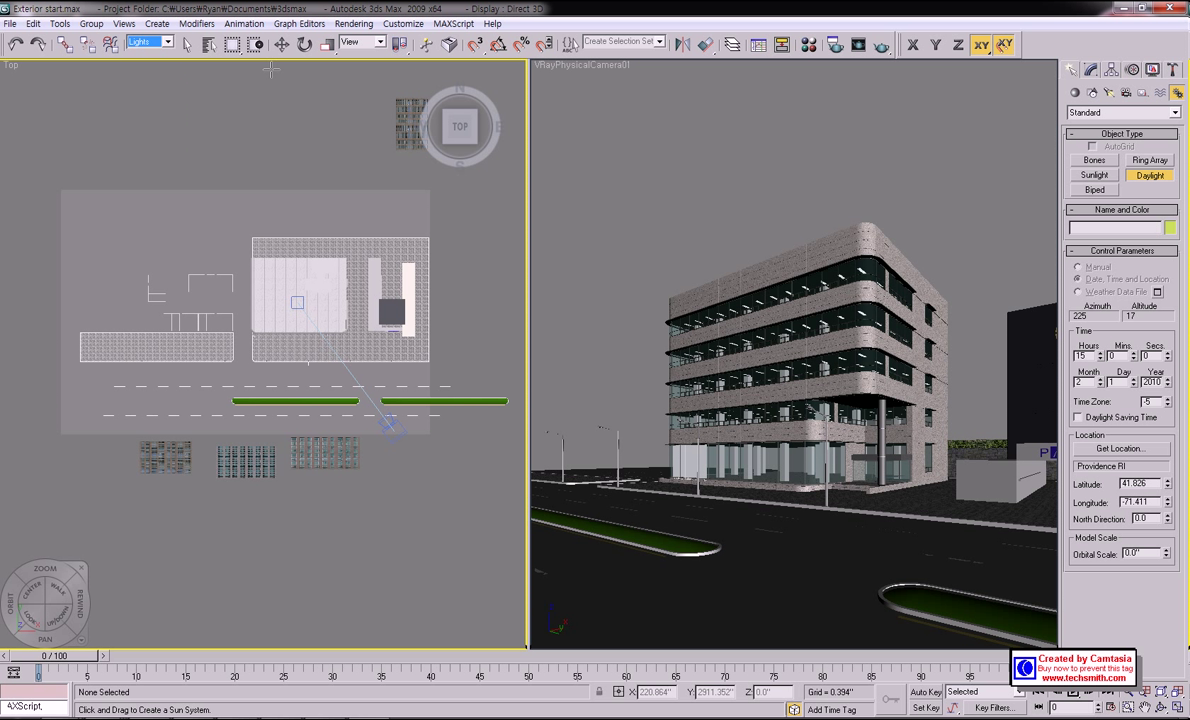
left_click(298, 293)
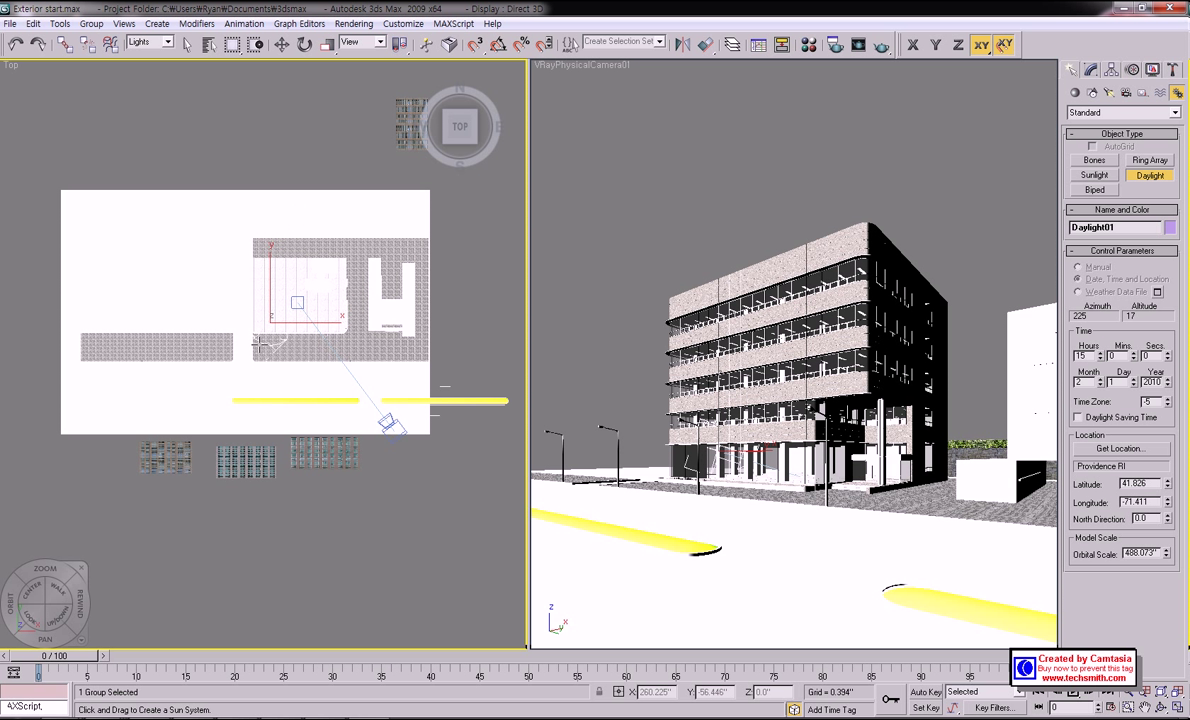
scroll(258, 345, "down", 10)
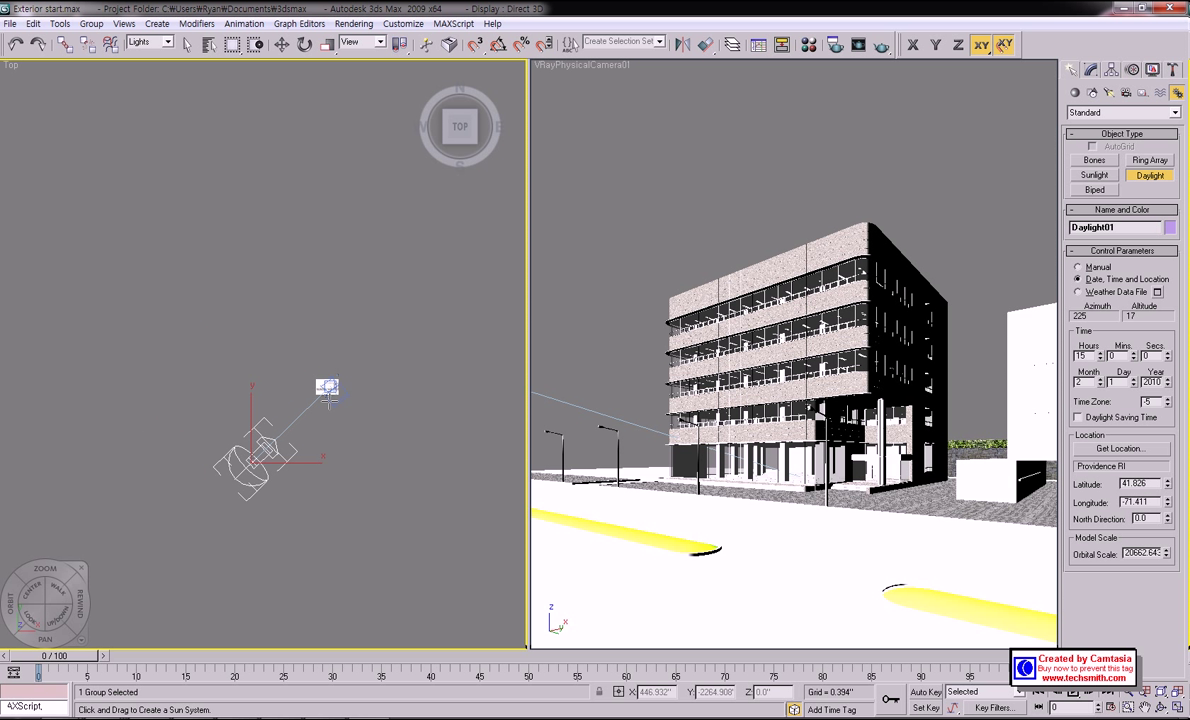
middle_click_drag(318, 380, 315, 344, "alt")
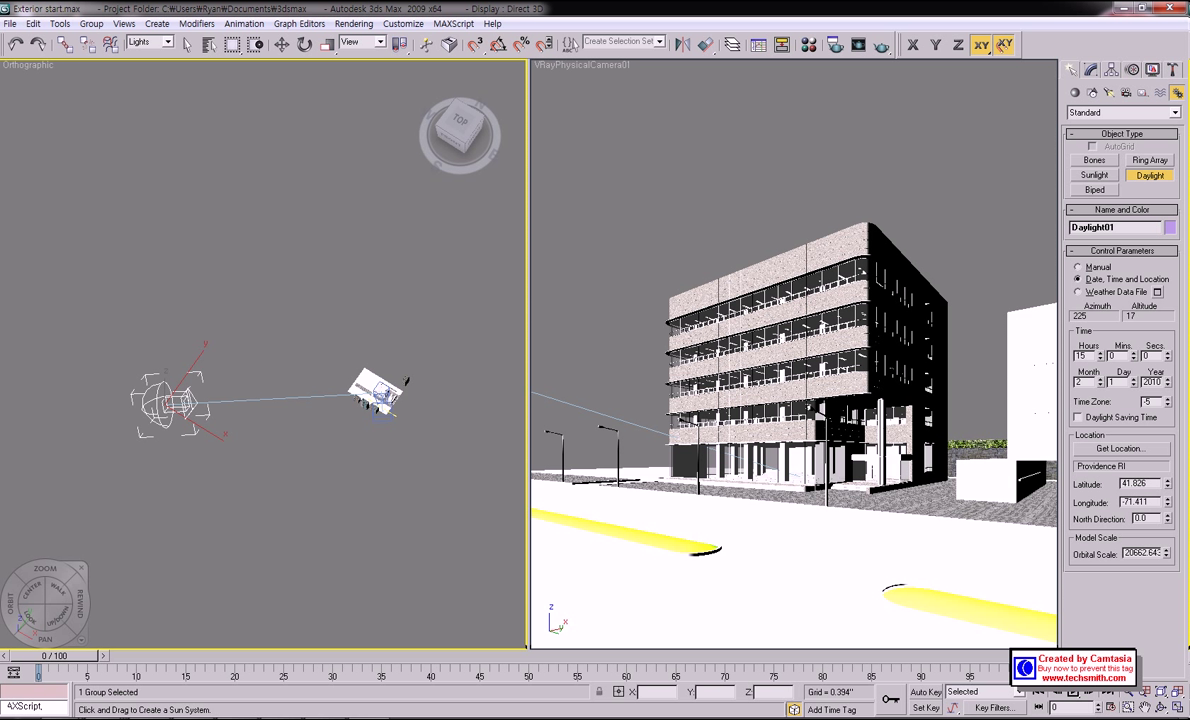
right_click(390, 552)
- Examine the Daylight object's position and its line to the building in the orthographic view
key("w")
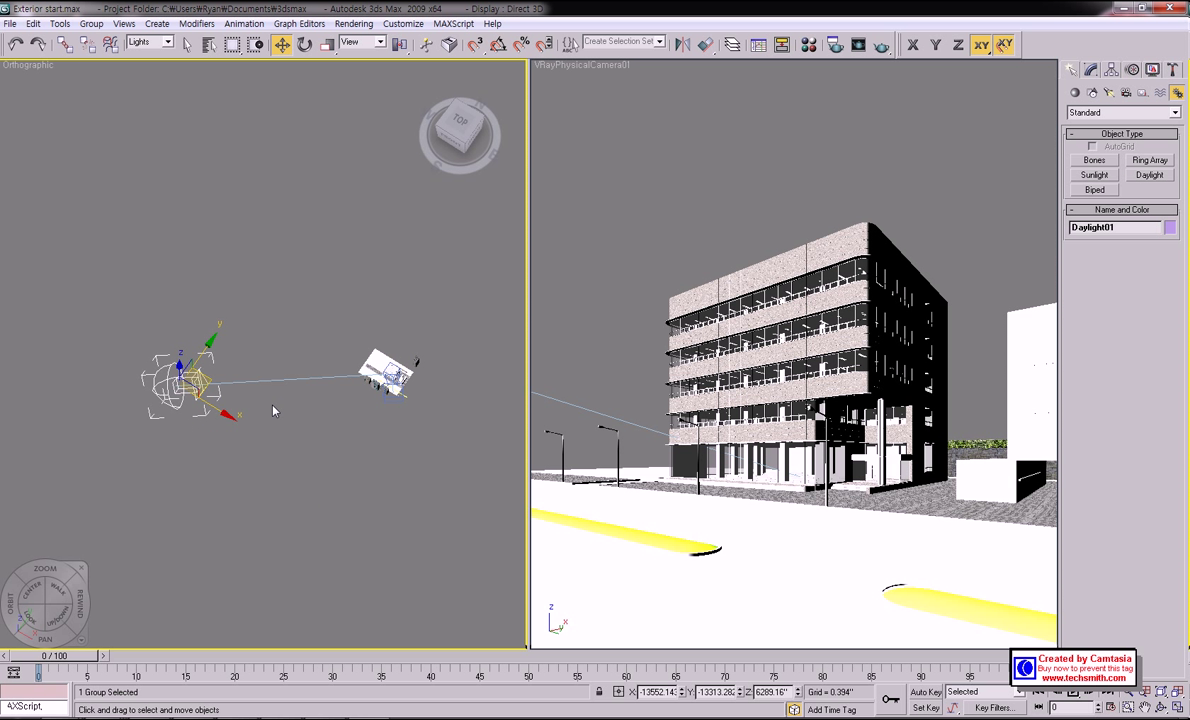
scroll(194, 388, "up", 4)
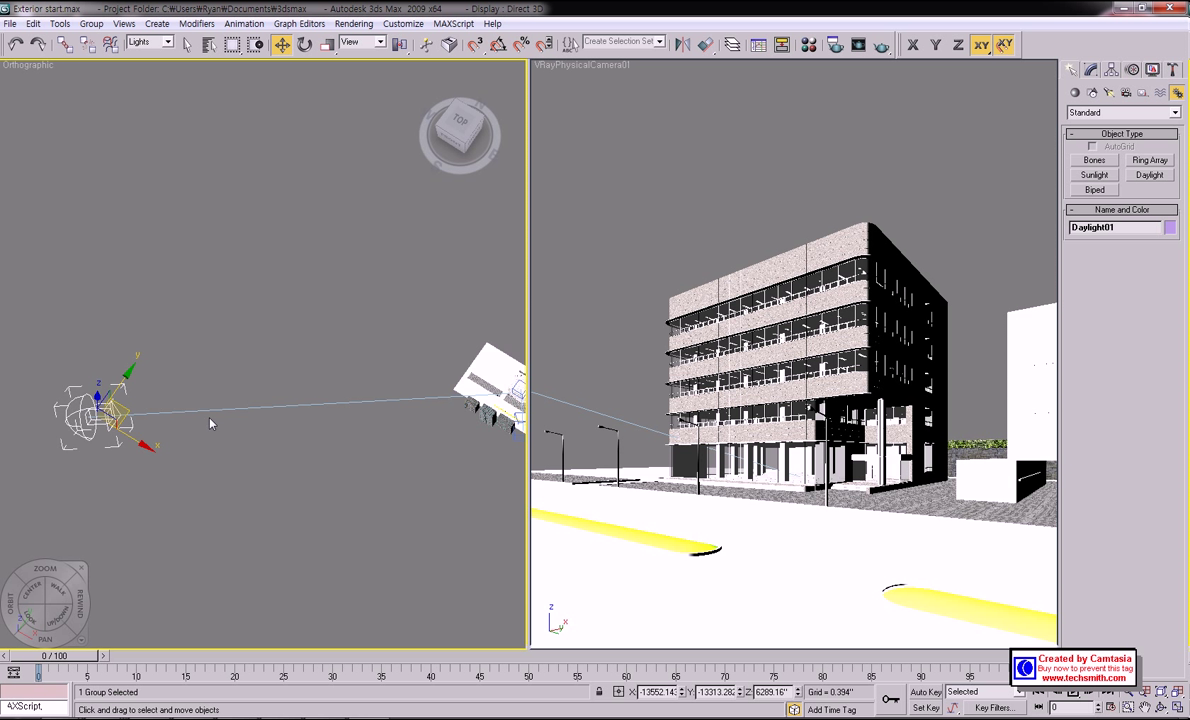
scroll(194, 388, "down", 4)
scroll(199, 428, "up", 2)
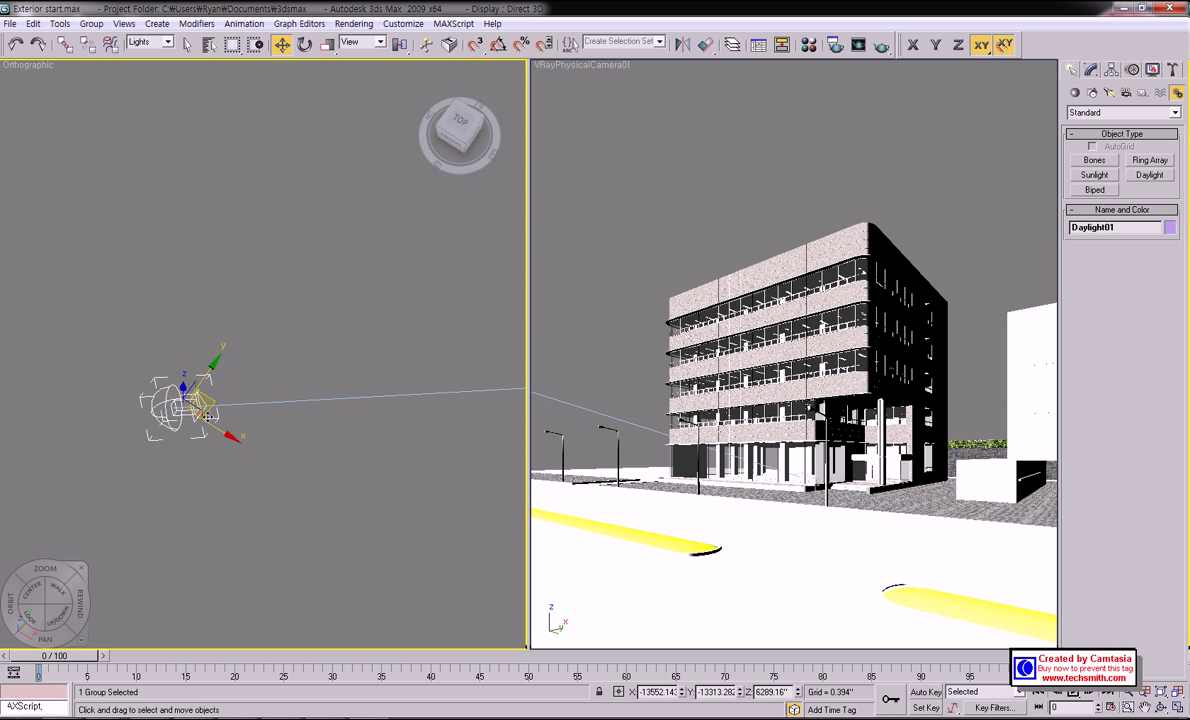
scroll(202, 415, "down", 2)
scroll(180, 400, "up", 2)
scroll(240, 405, "down", 3)
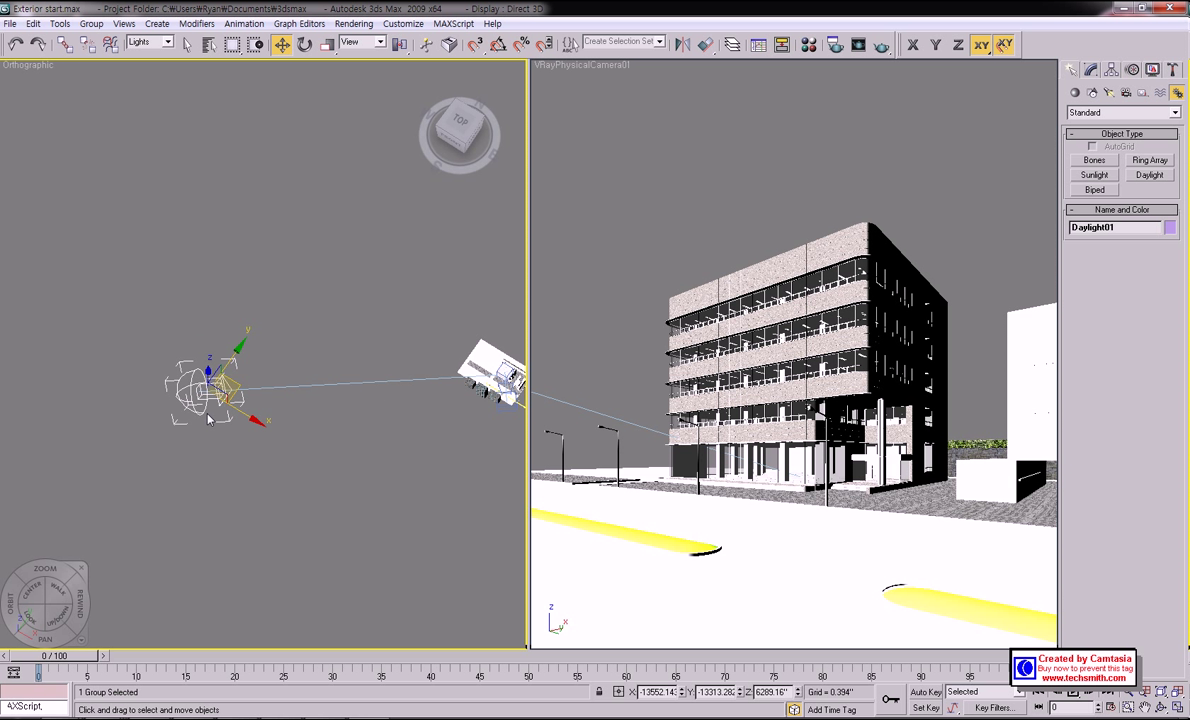
scroll(225, 390, "down", 2)
scroll(232, 386, "up", 2)
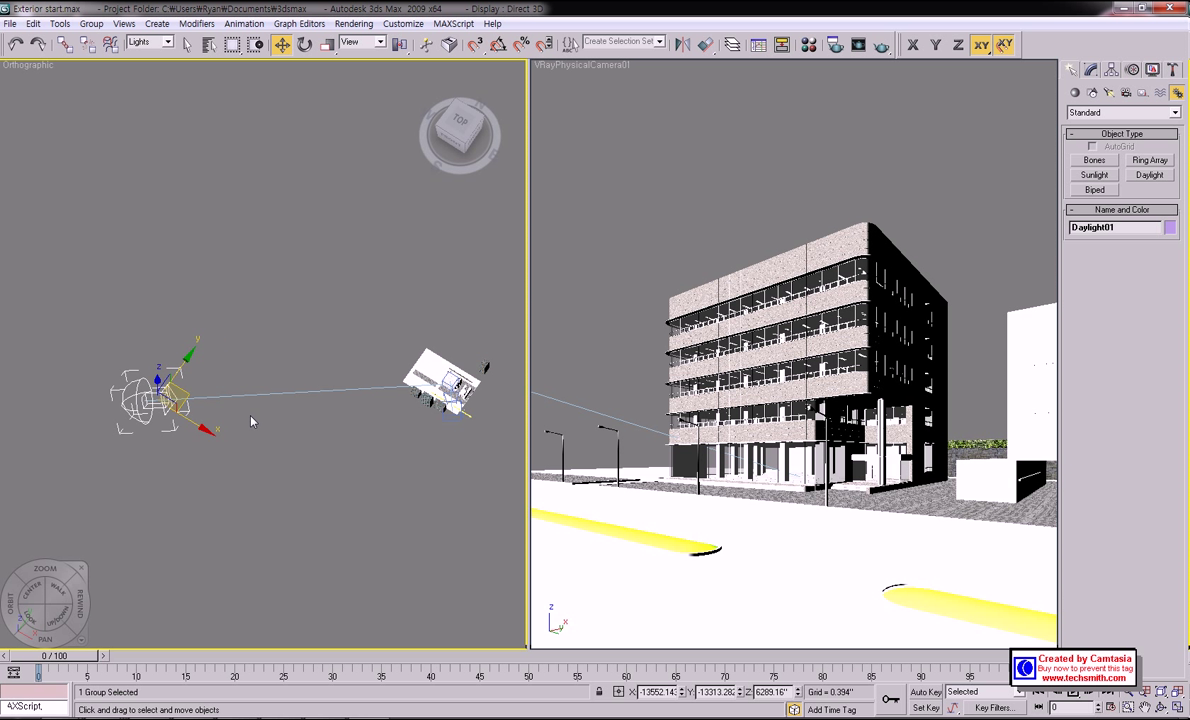
scroll(300, 365, "down", 2)
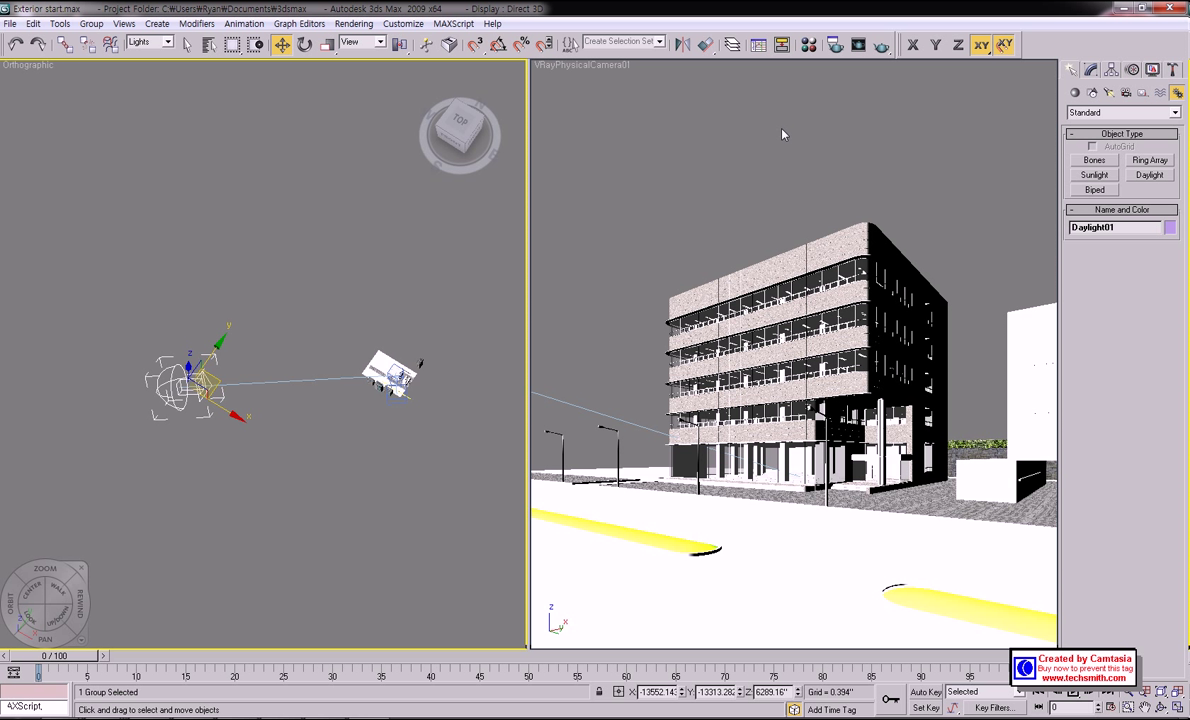
- Set the Daylight's sunlight to VRaySun with an automatic VRaySky environment map, and its skylight to No Skylight
left_click(1091, 70)
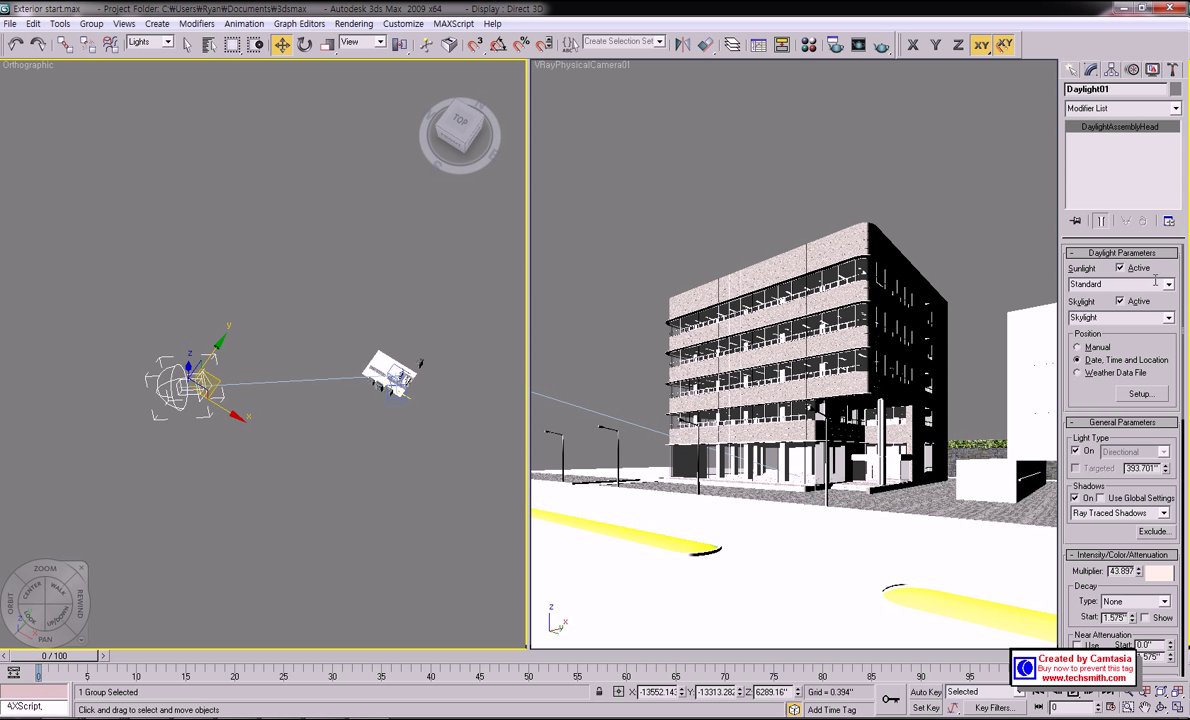
left_click(1093, 284)
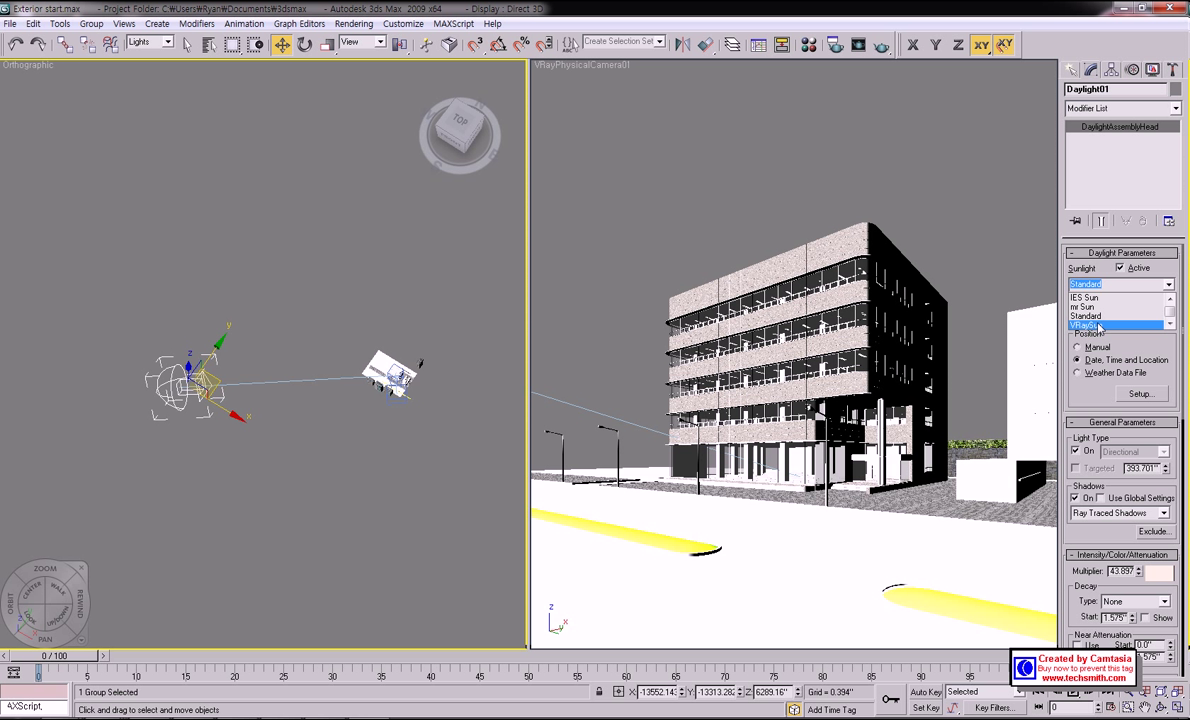
left_click(1098, 326)
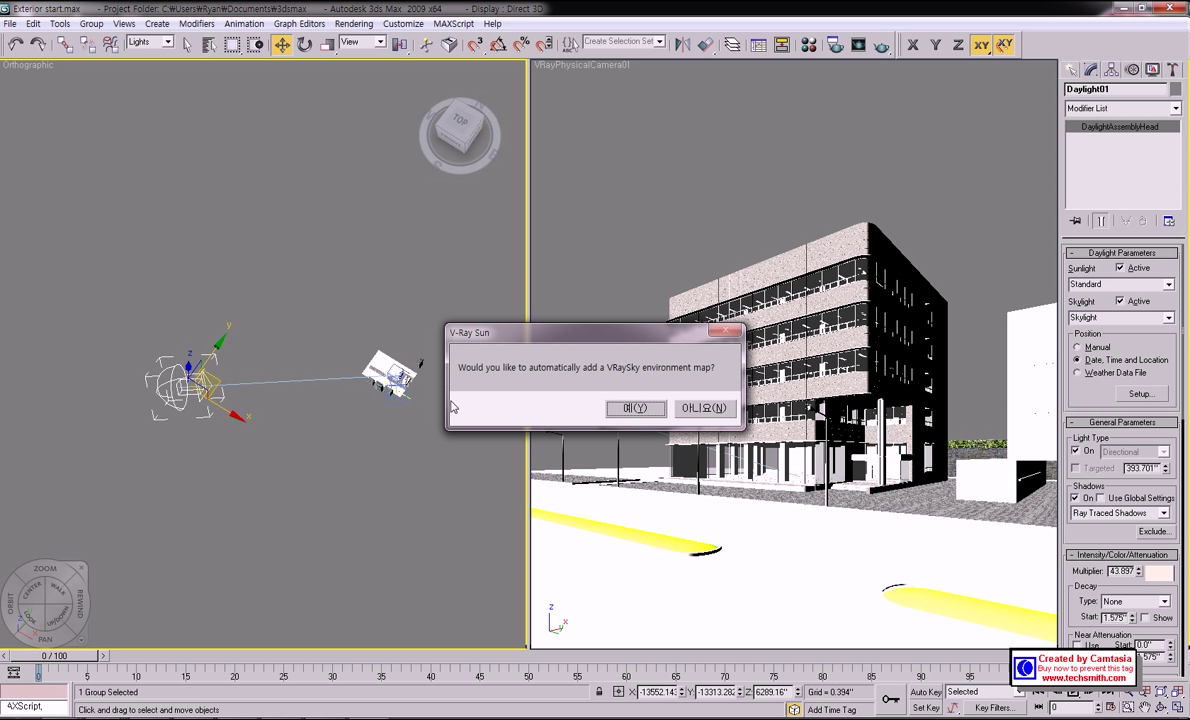
left_click(636, 411)
left_click(636, 409)
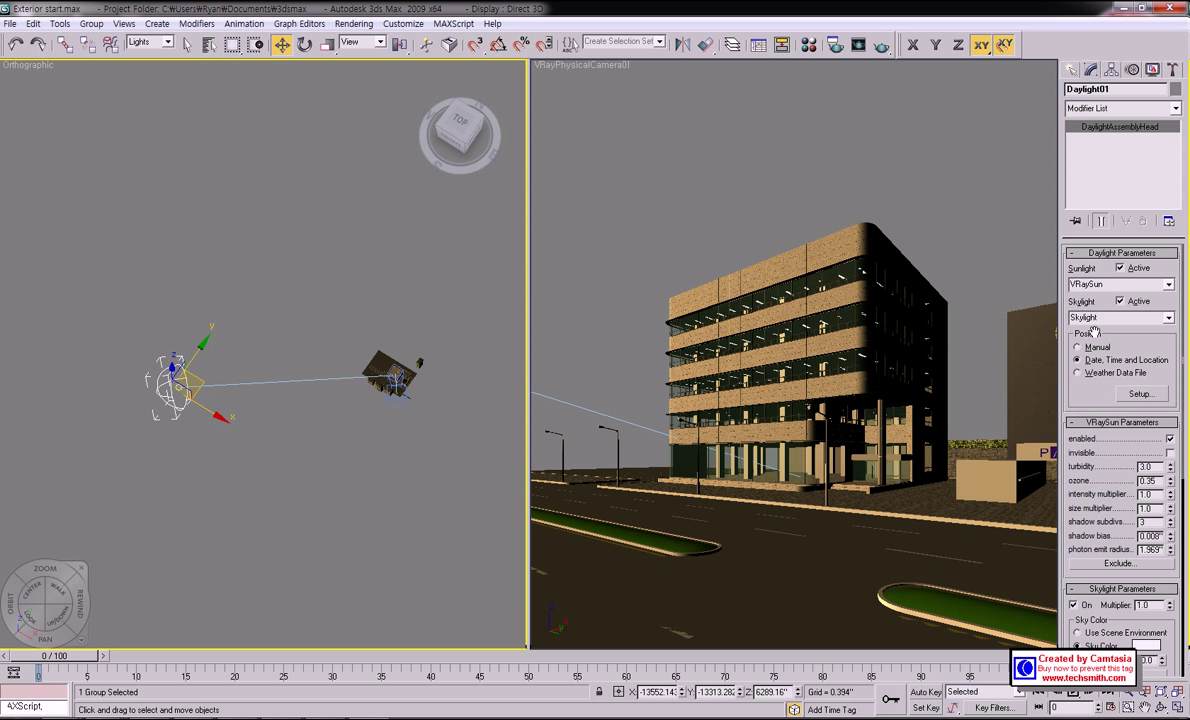
left_click(1168, 318)
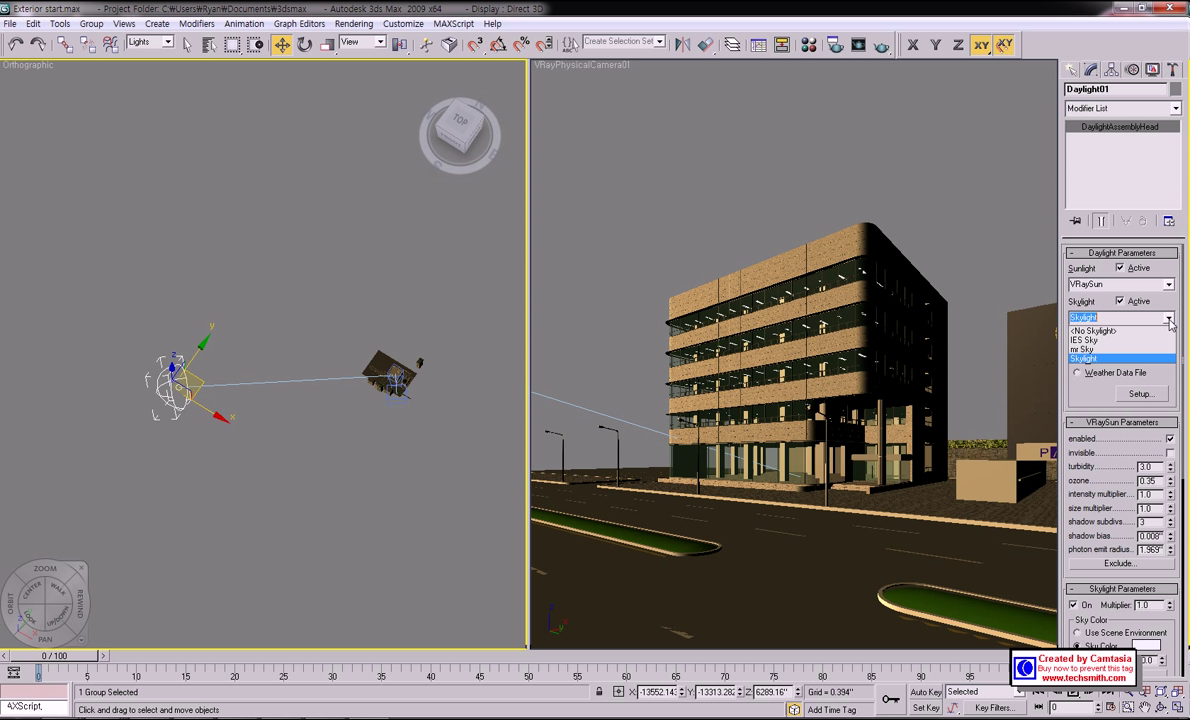
left_click(1097, 333)
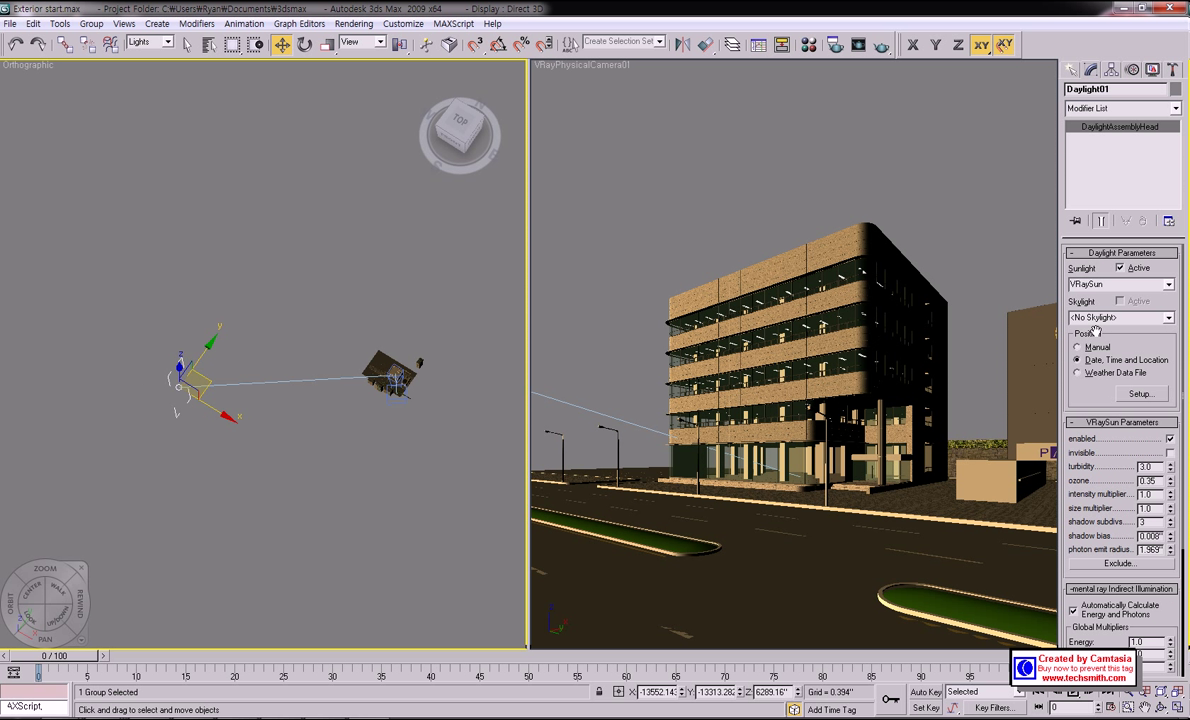
- Examine the Daylight object's VRaySun parameters and the settings below them
scroll(1140, 322, "down", 5)
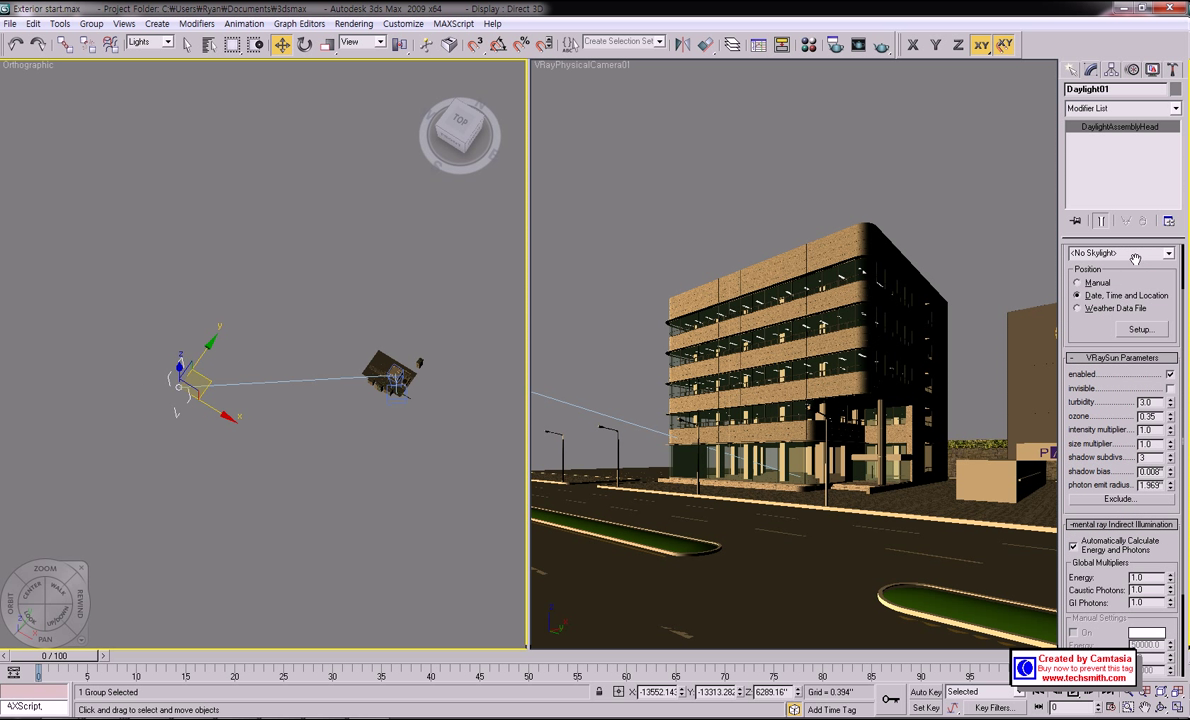
scroll(1133, 314, "up", 4)
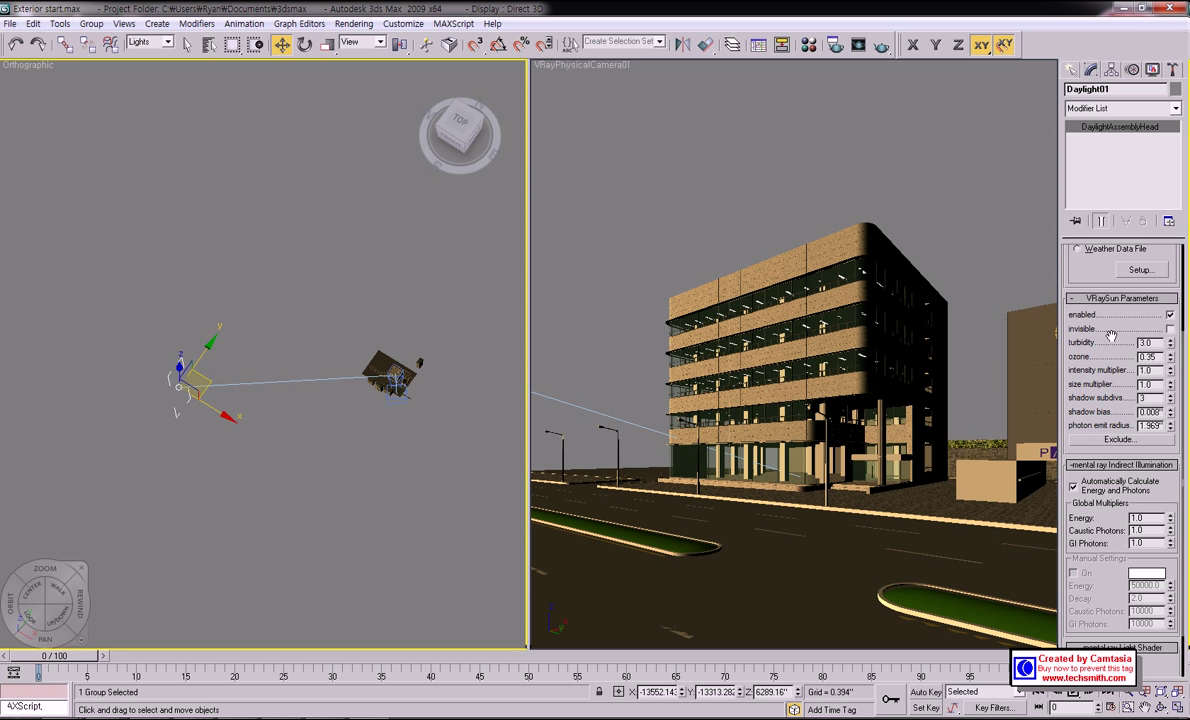
scroll(1133, 300, "down", 5)
scroll(1110, 173, "up", 6)
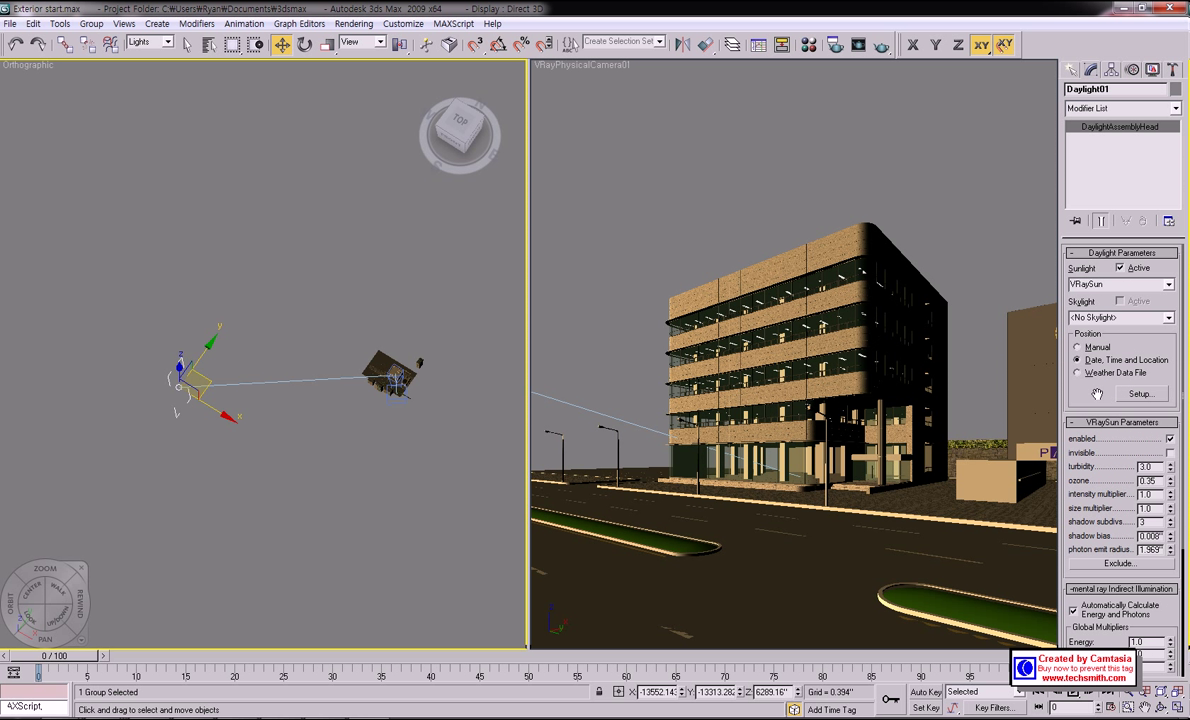
scroll(1133, 413, "down", 5)
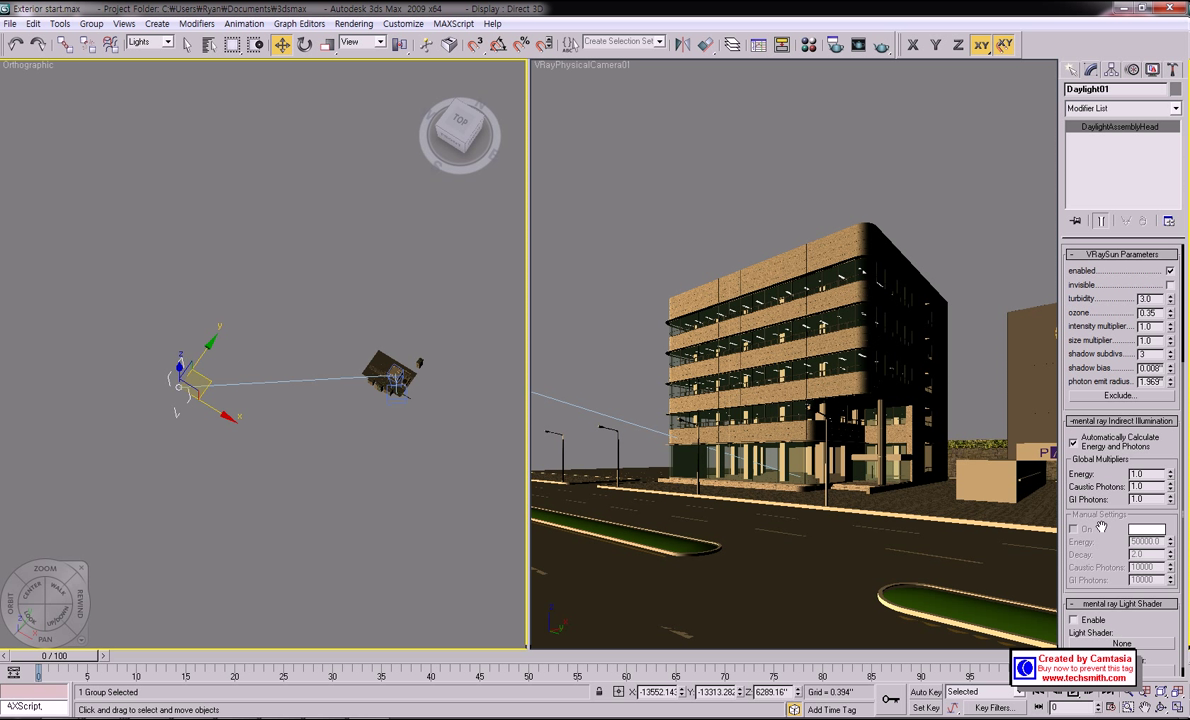
scroll(1109, 298, "up", 5)
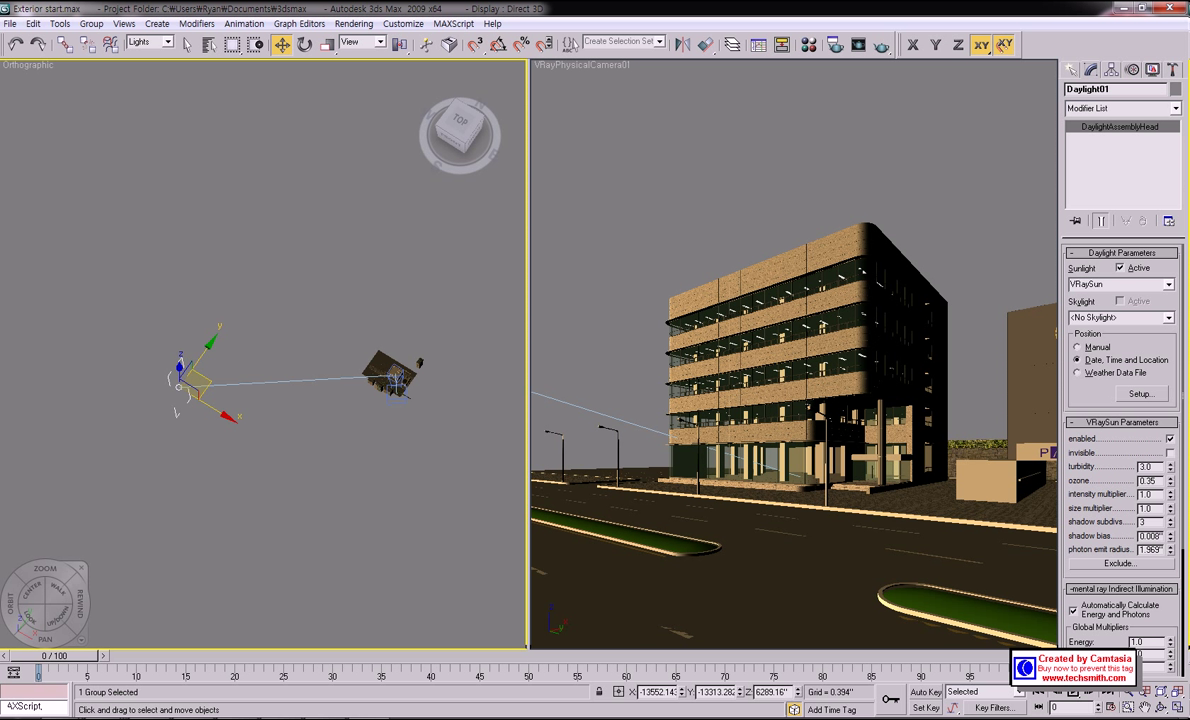
- Review the Daylight's sun settings from turbidity to photon emit radius, along with its mental ray indirect illumination options
scroll(1110, 400, "down", 2)
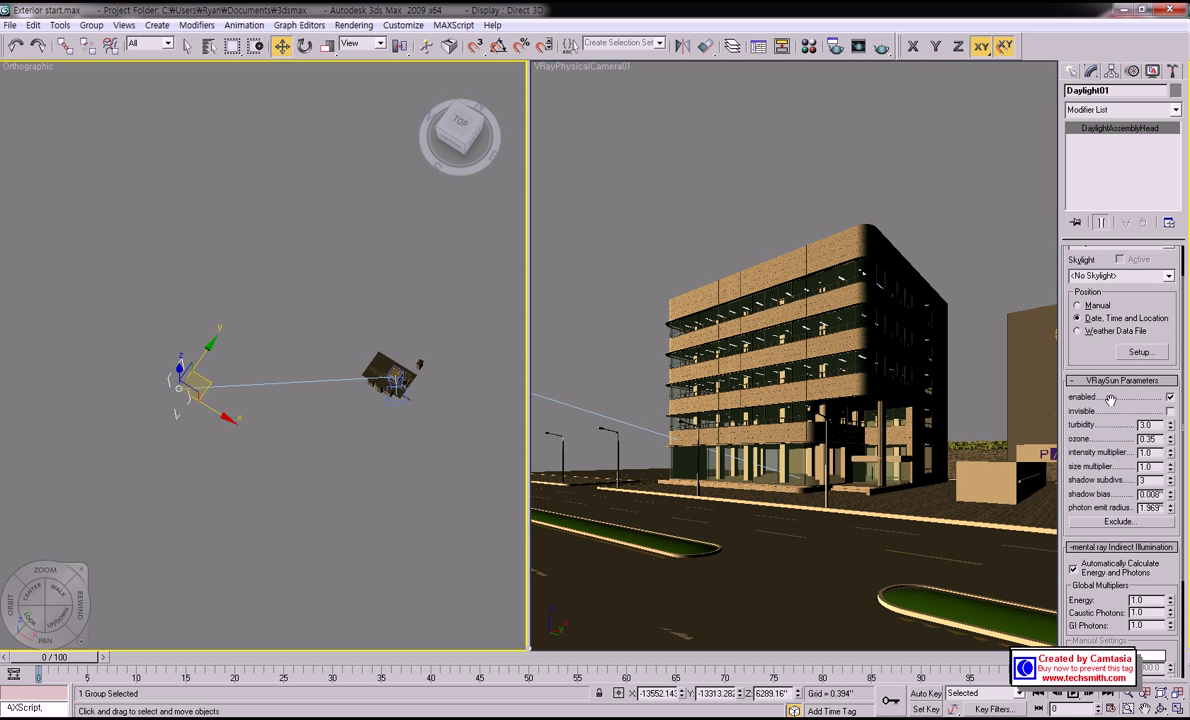
left_click_drag(1110, 400, 1118, 311)
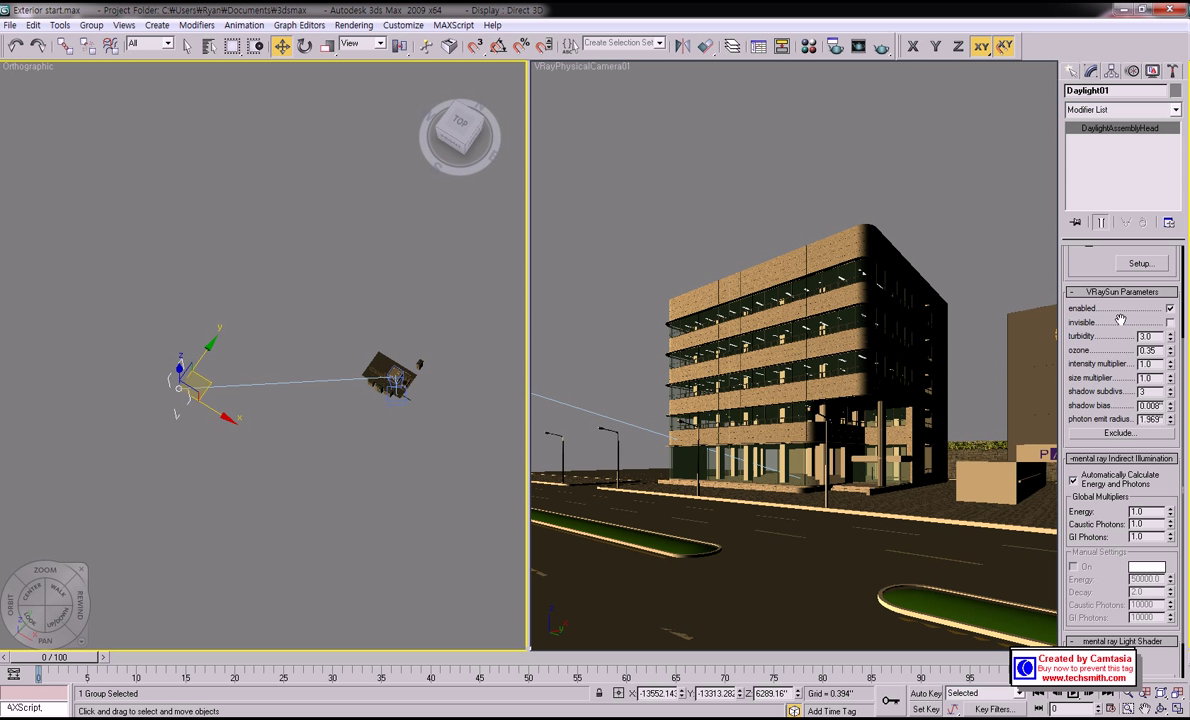
scroll(1120, 318, "down", 2)
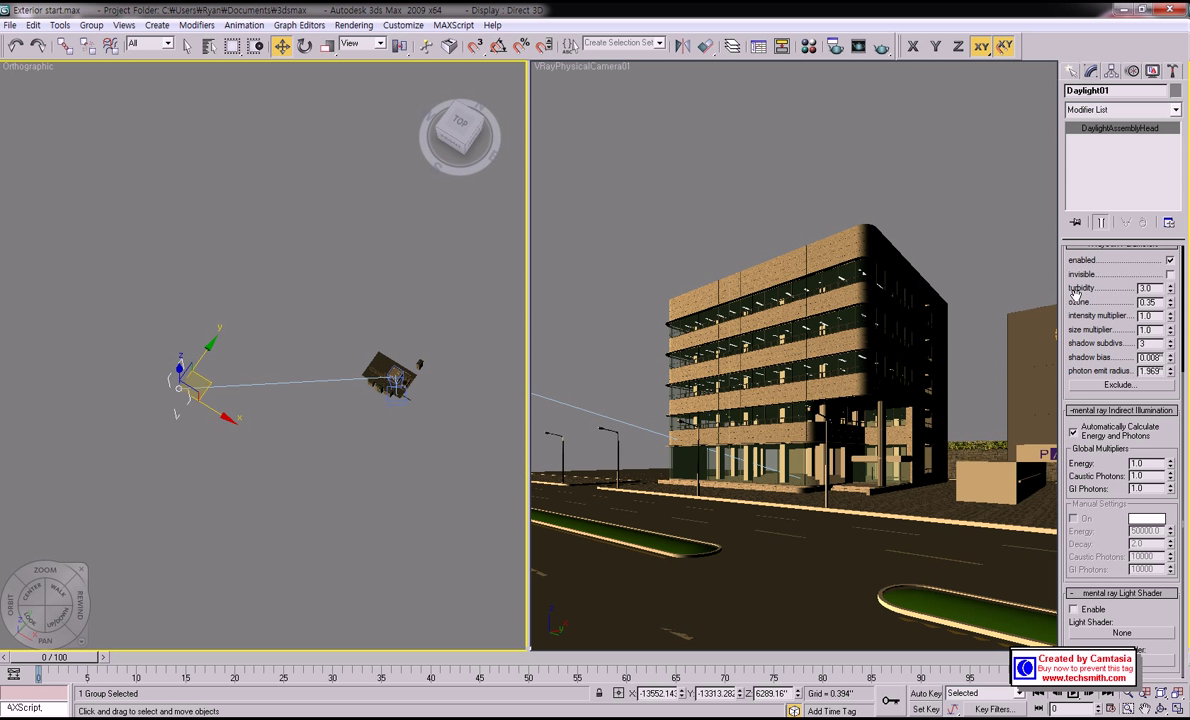
scroll(1080, 305, "up", 1)
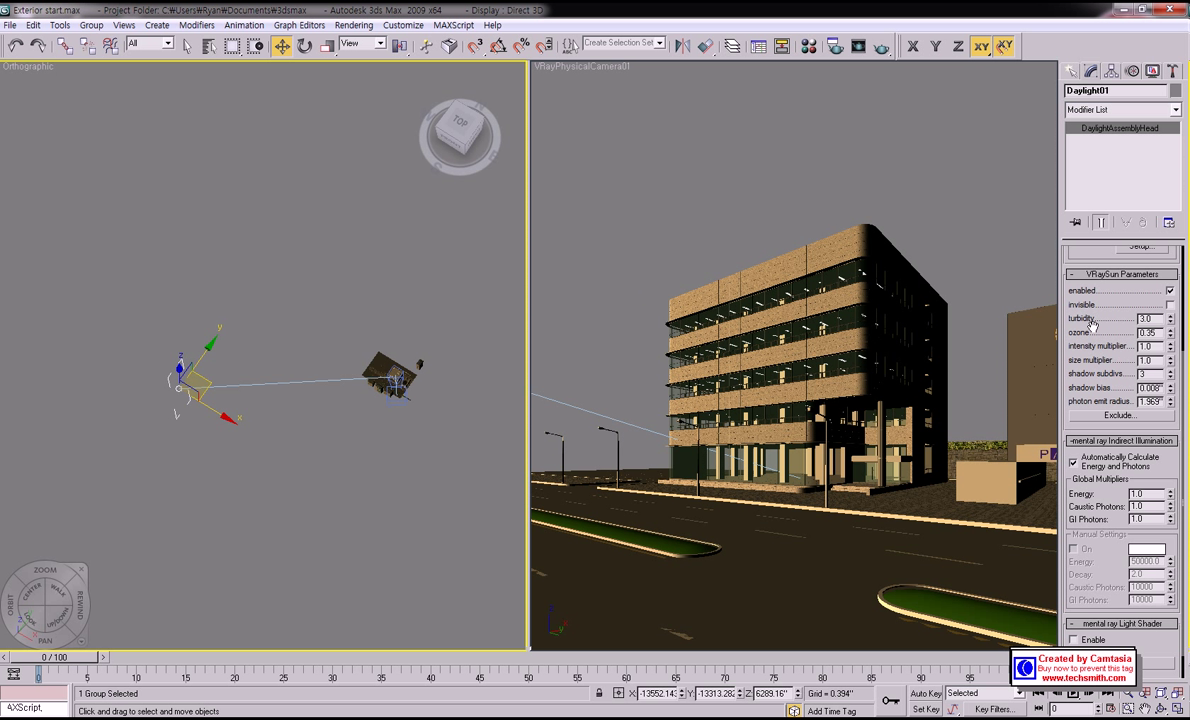
scroll(1147, 327, "down", 1)
scroll(1147, 327, "up", 1)
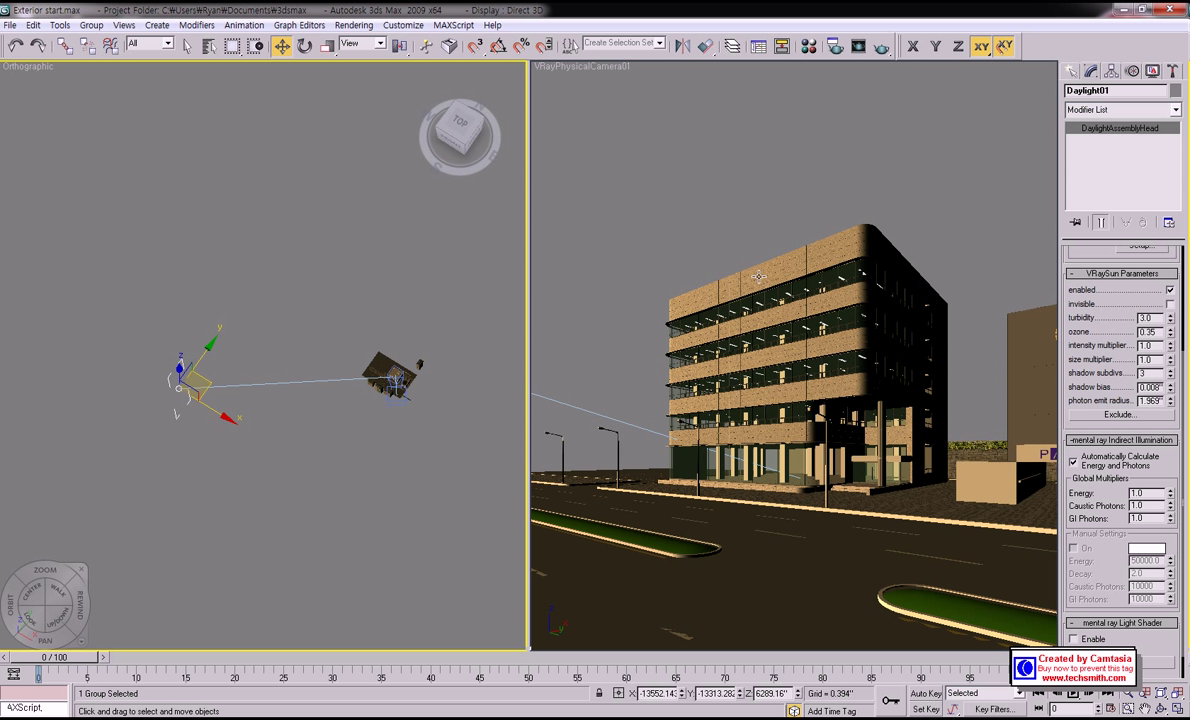
- Reselect the Daylight object in the orthographic view and turn off its automatic calculation of mental ray energy and photons
left_click(656, 253)
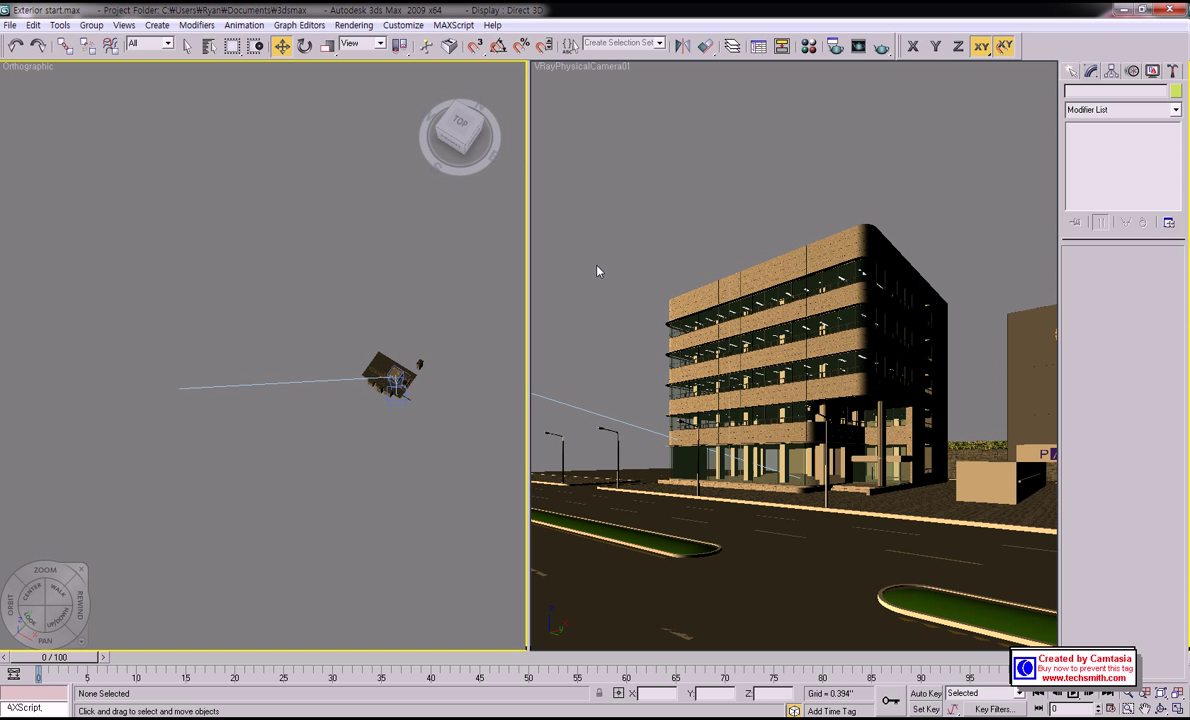
left_click(314, 315)
left_click_drag(314, 315, 104, 481)
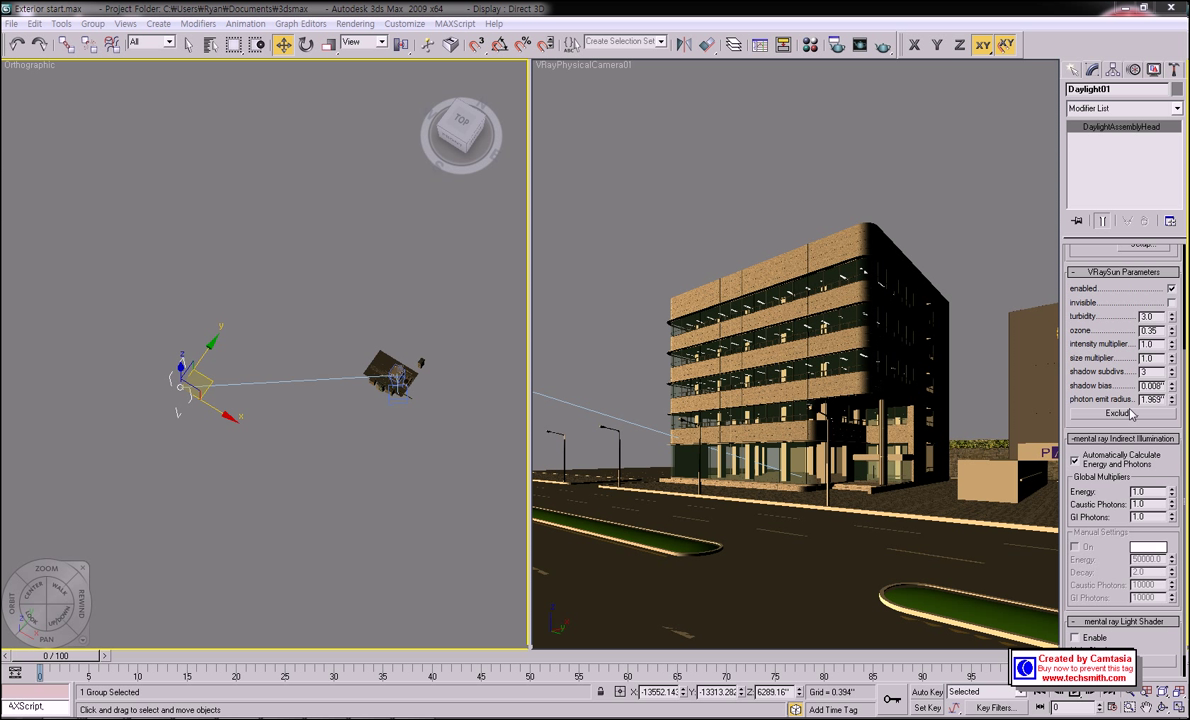
left_click(1075, 460)
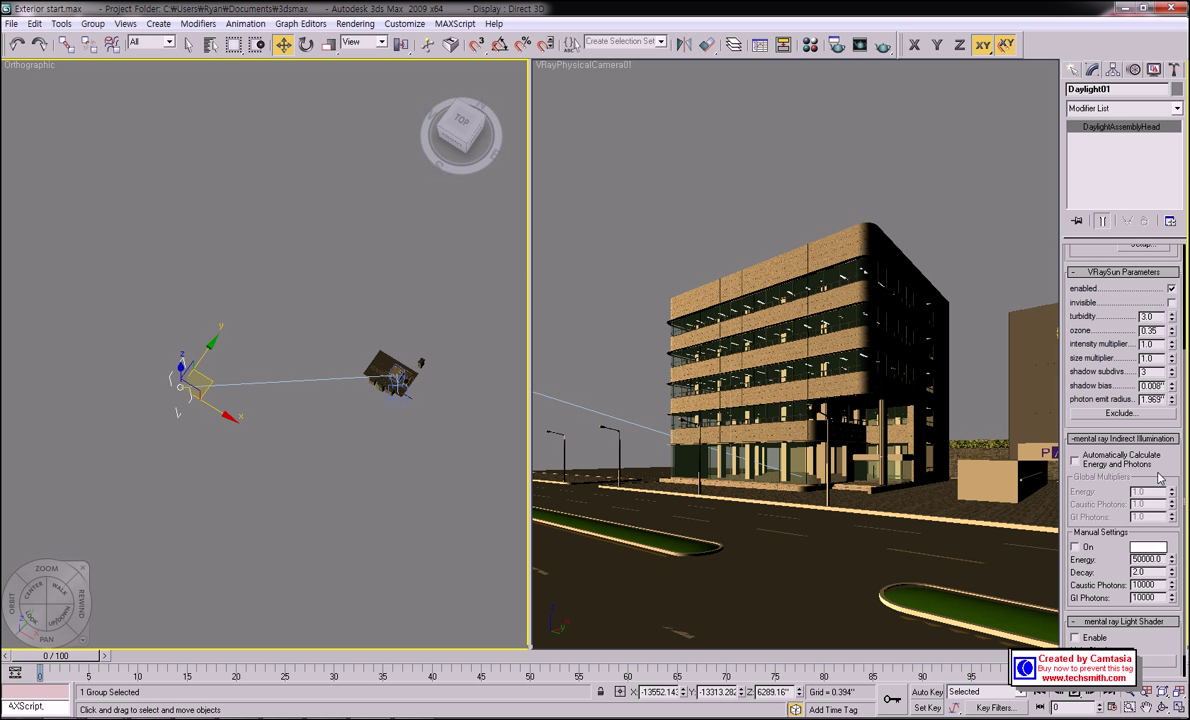